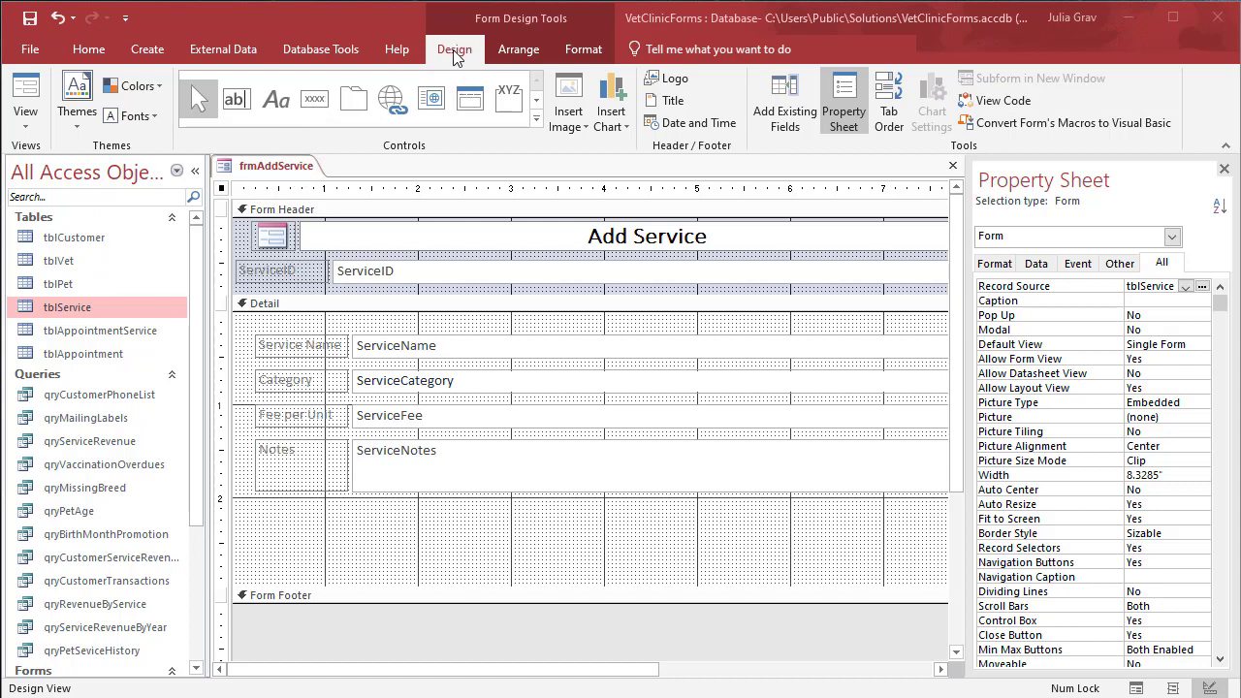
Step: Place a command button below the Notes label in the Detail section, assigning the Record Operations action Add New Record
click(312, 106)
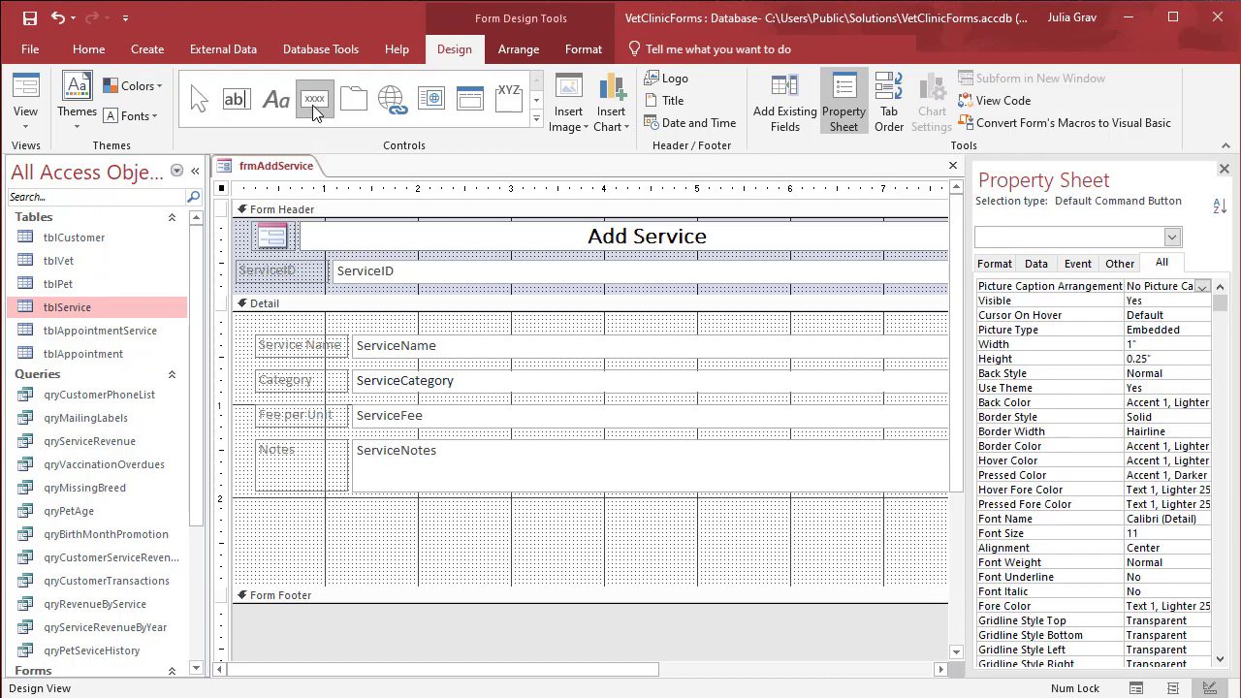
click(265, 521)
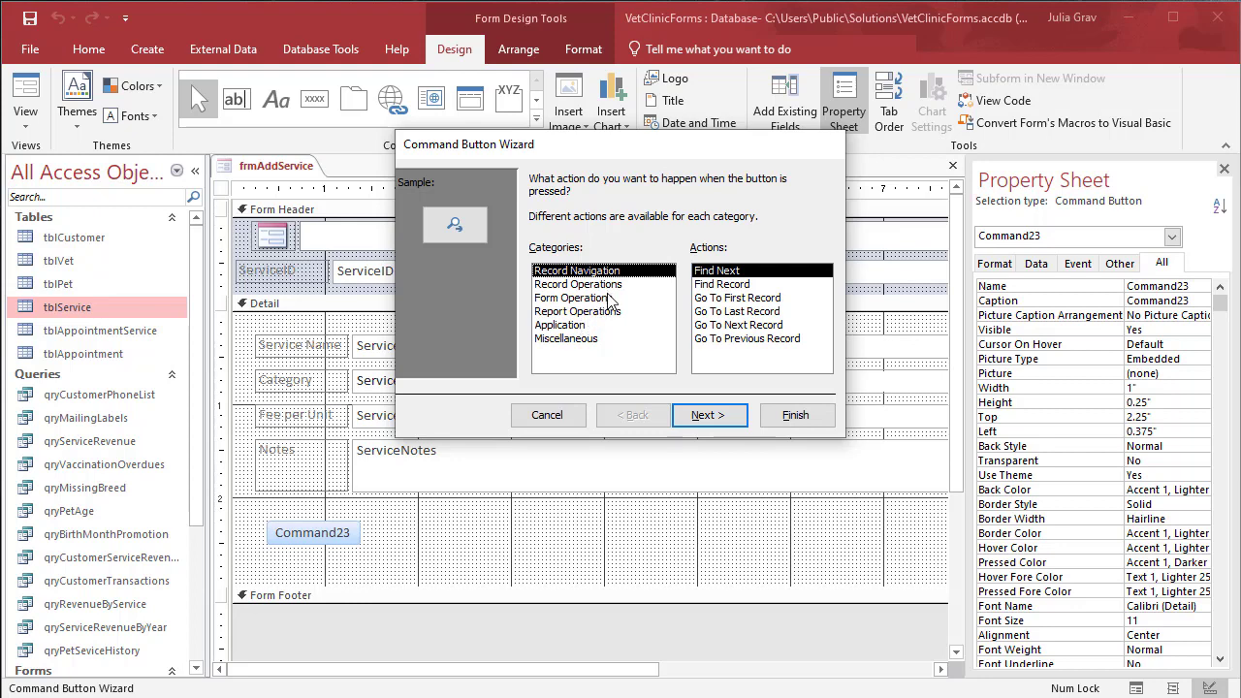
click(564, 297)
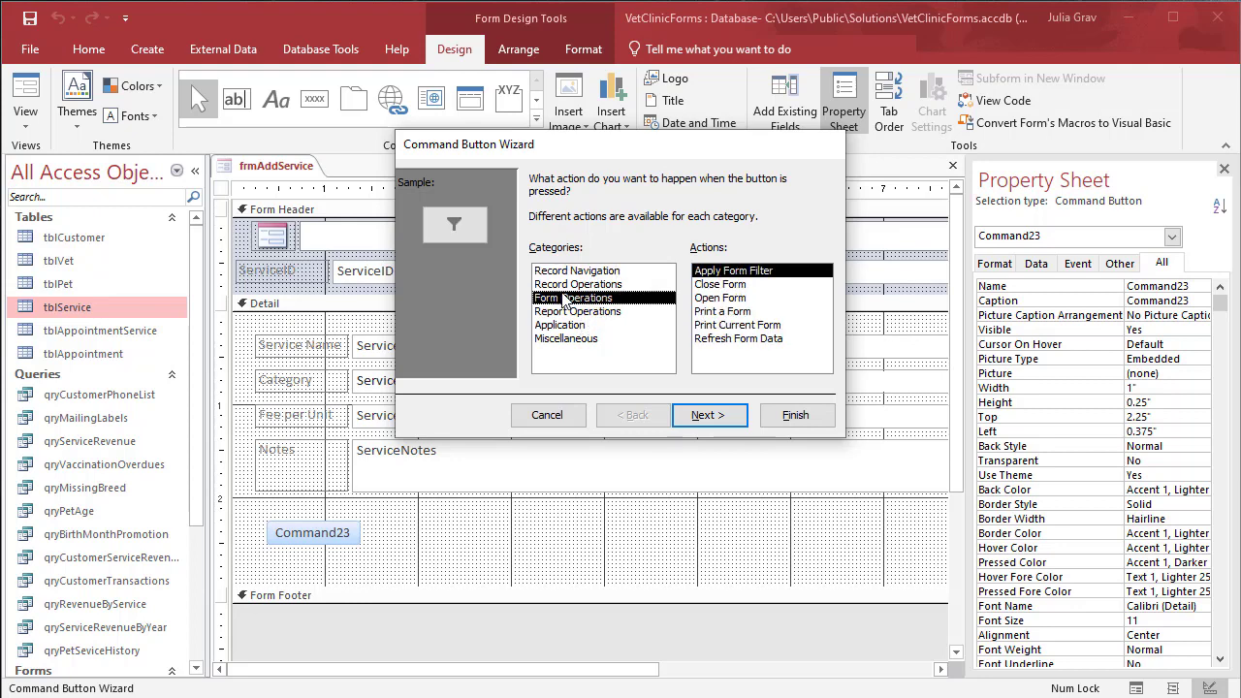
click(567, 284)
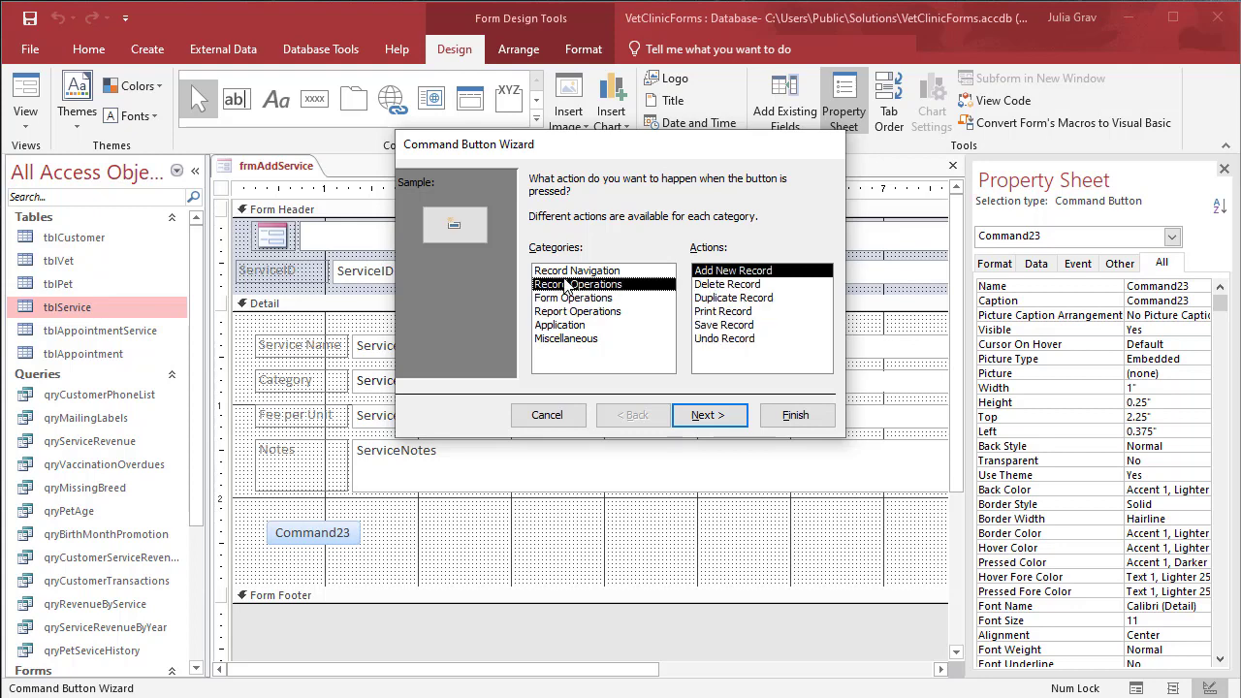
click(713, 415)
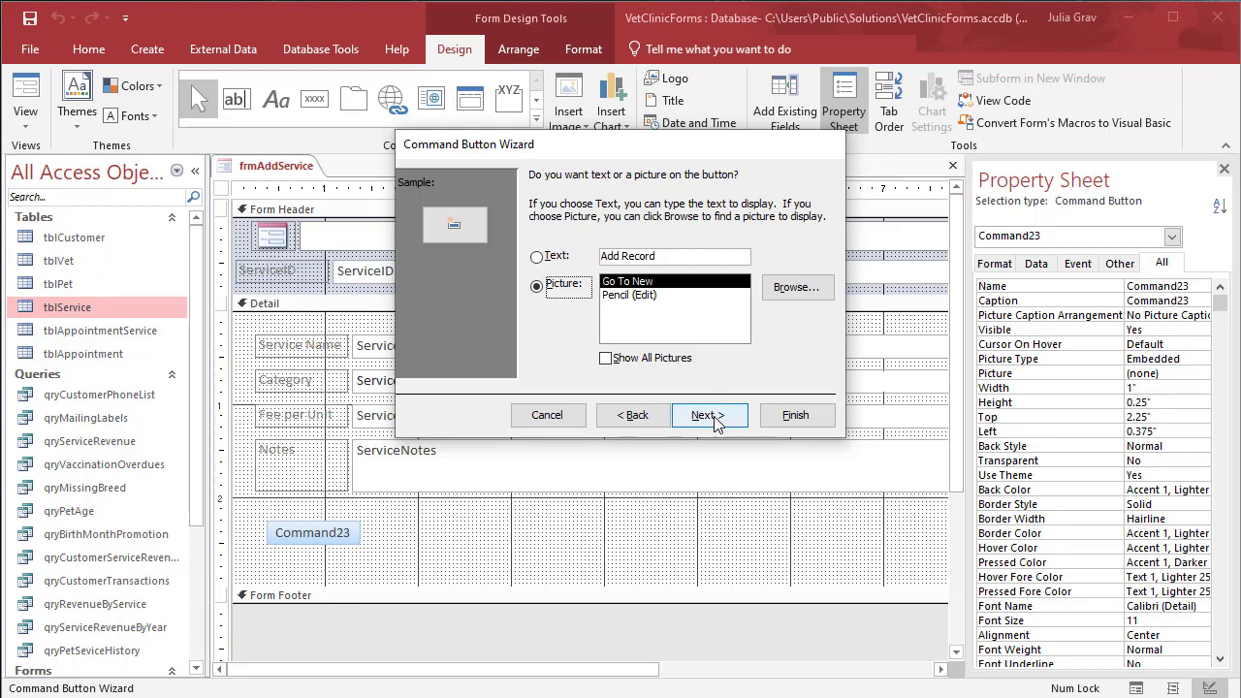
Step: Give the new command button the text caption "&Add Record" and the name "Add Record", completing the wizard
click(550, 257)
click(603, 257)
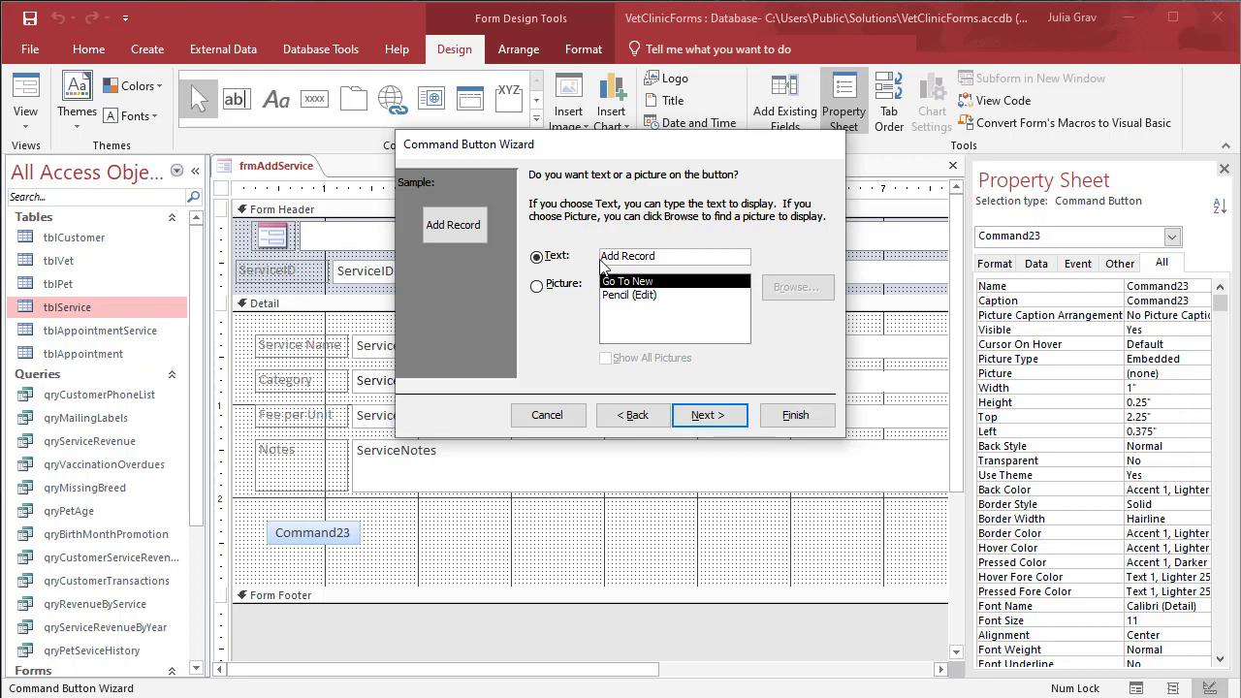
text(&)
click(709, 418)
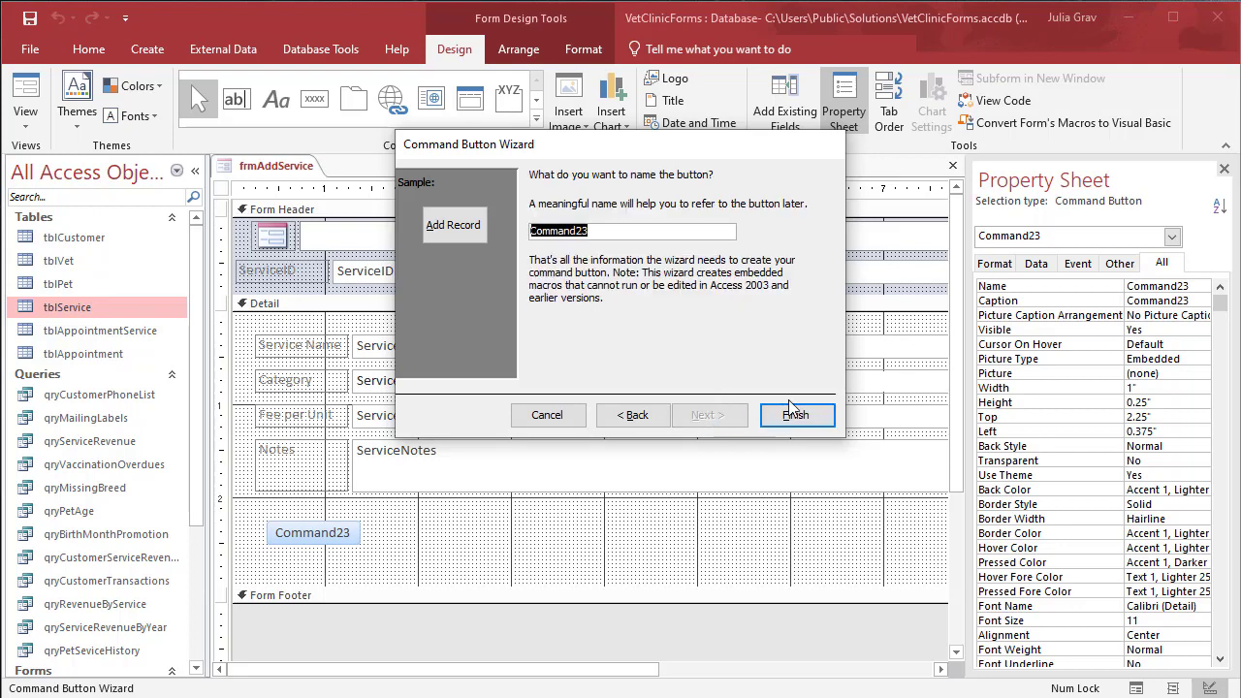
text(Add Record)
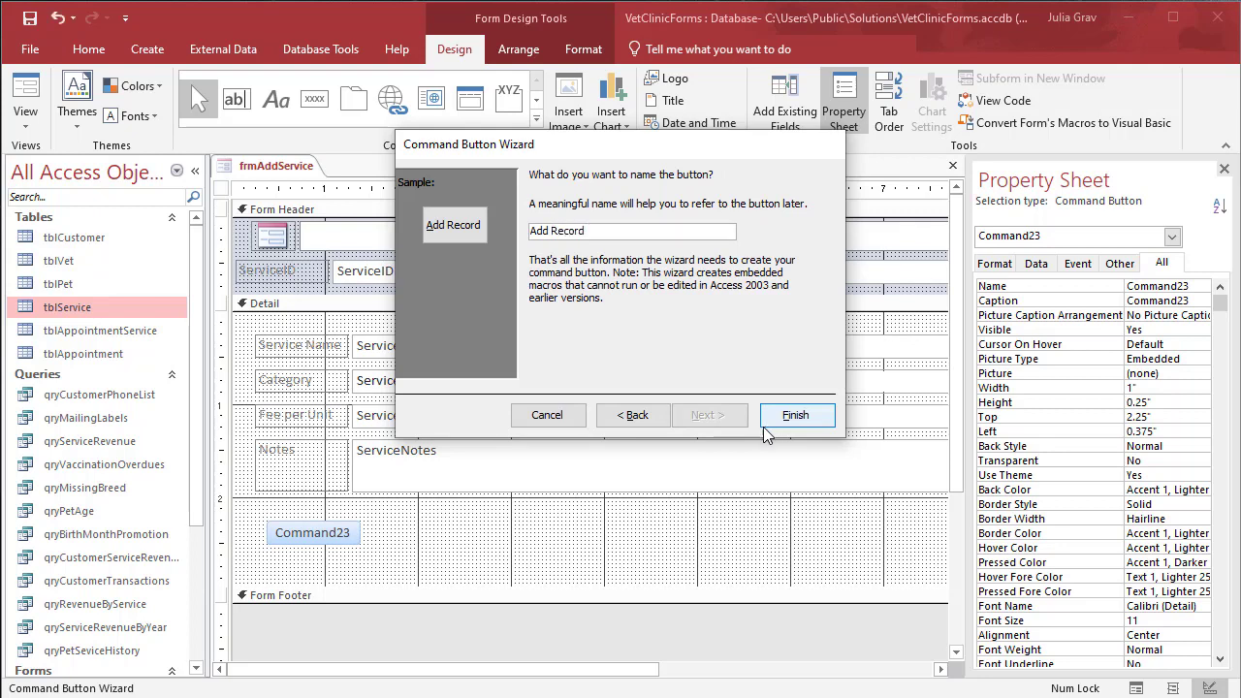
click(775, 423)
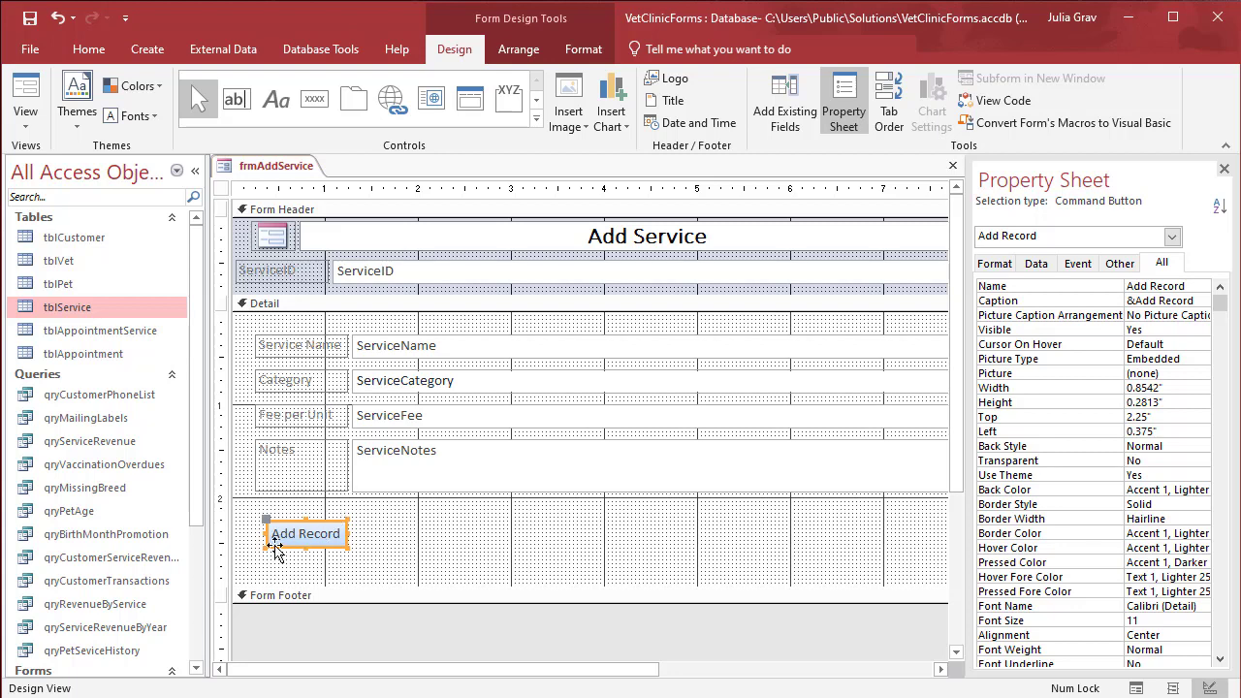
Step: Display frmAddService in Form View, test the Add Record button, and go back to the previous record
click(486, 554)
right_click(285, 165)
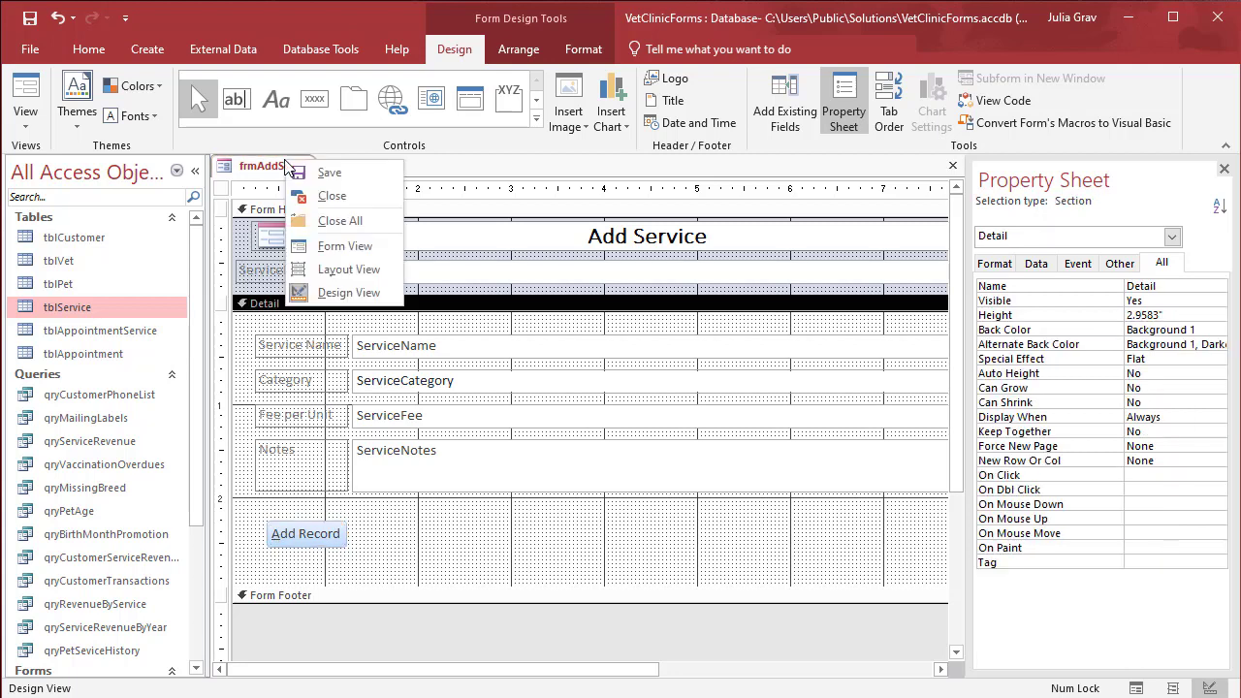
click(316, 248)
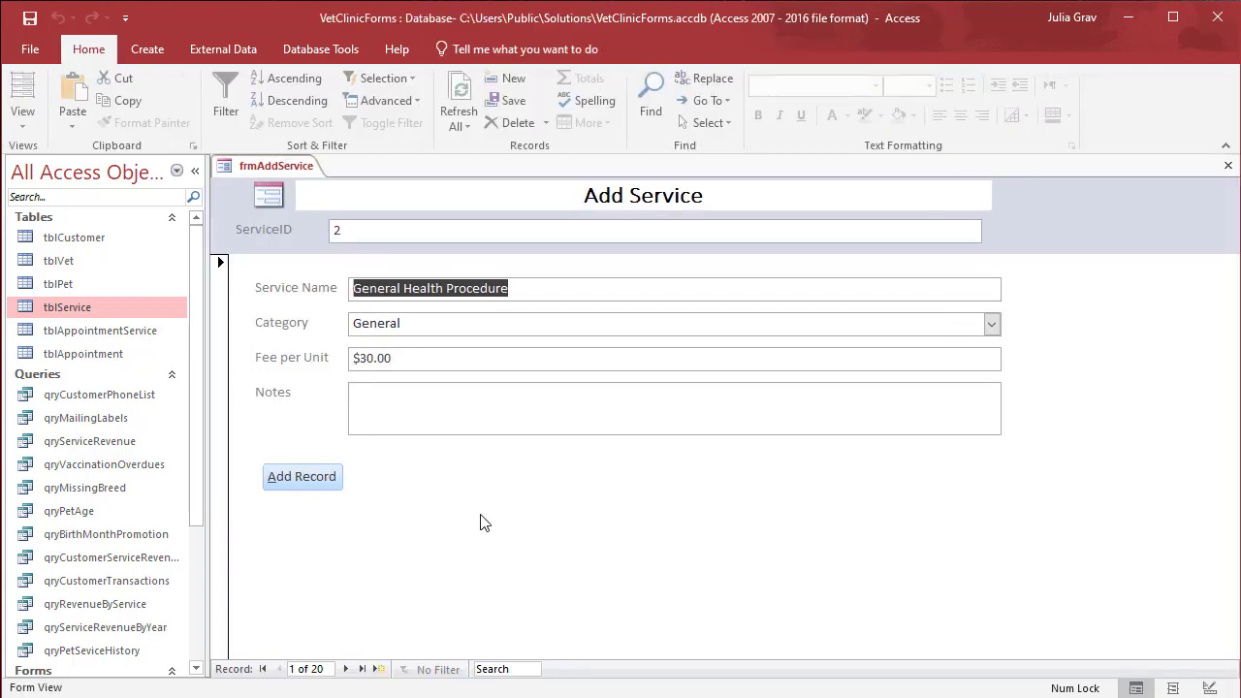
key(alt+a)
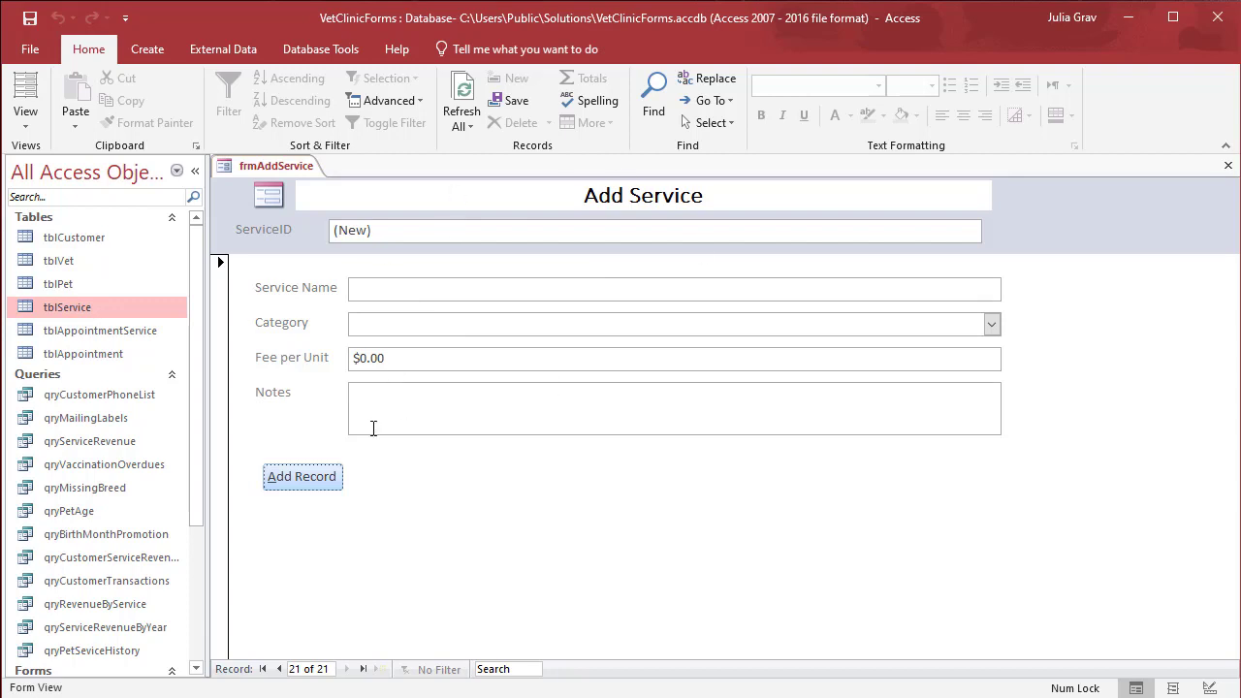
click(279, 669)
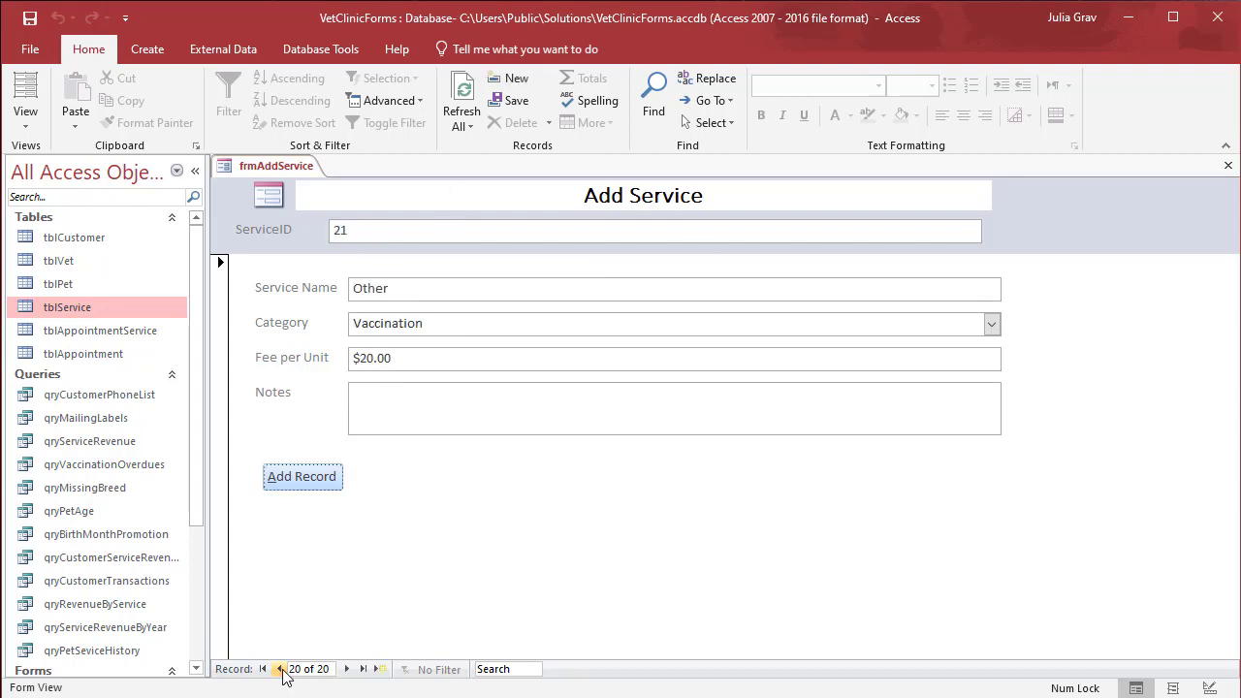
Step: In Design View, place a second command button beside Add Record, assigning the Record Operations action Save Record
right_click(268, 171)
click(324, 298)
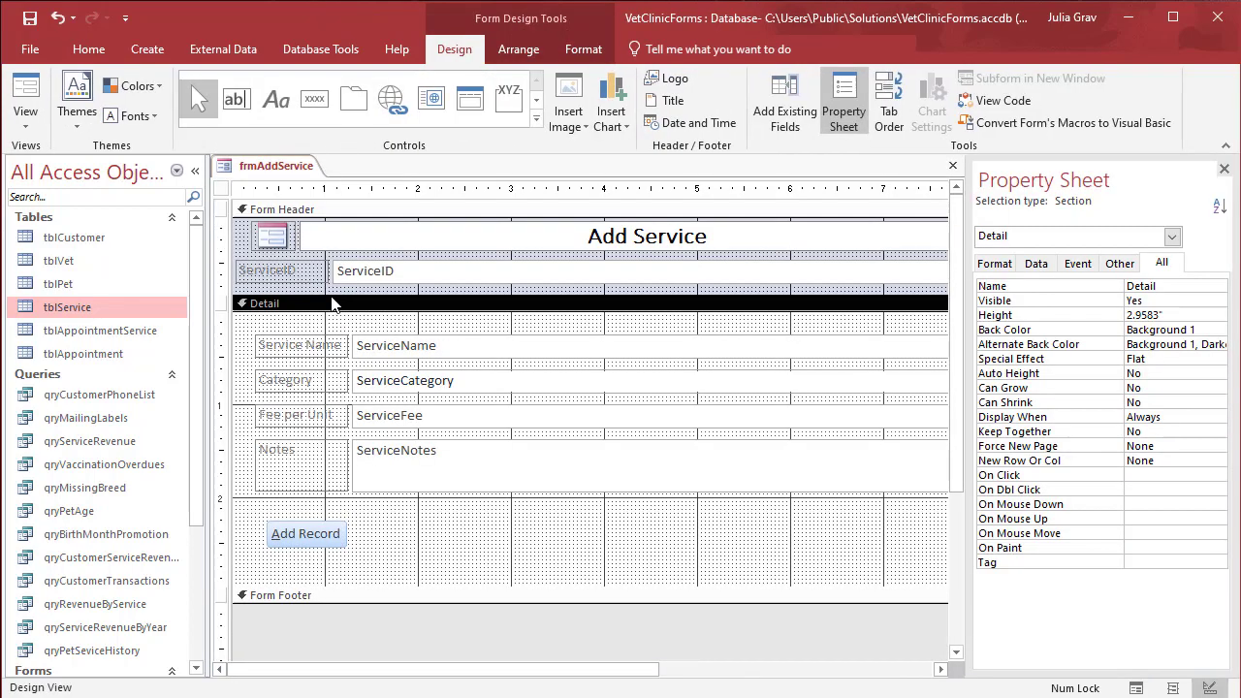
click(314, 98)
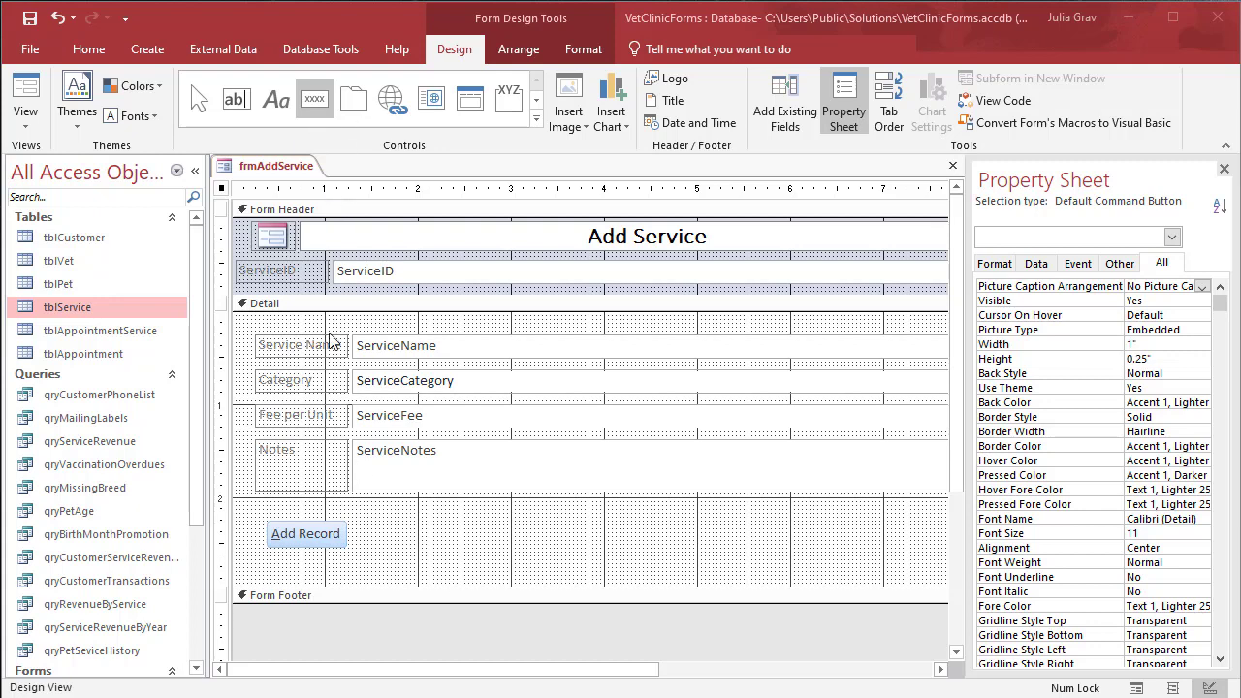
click(373, 524)
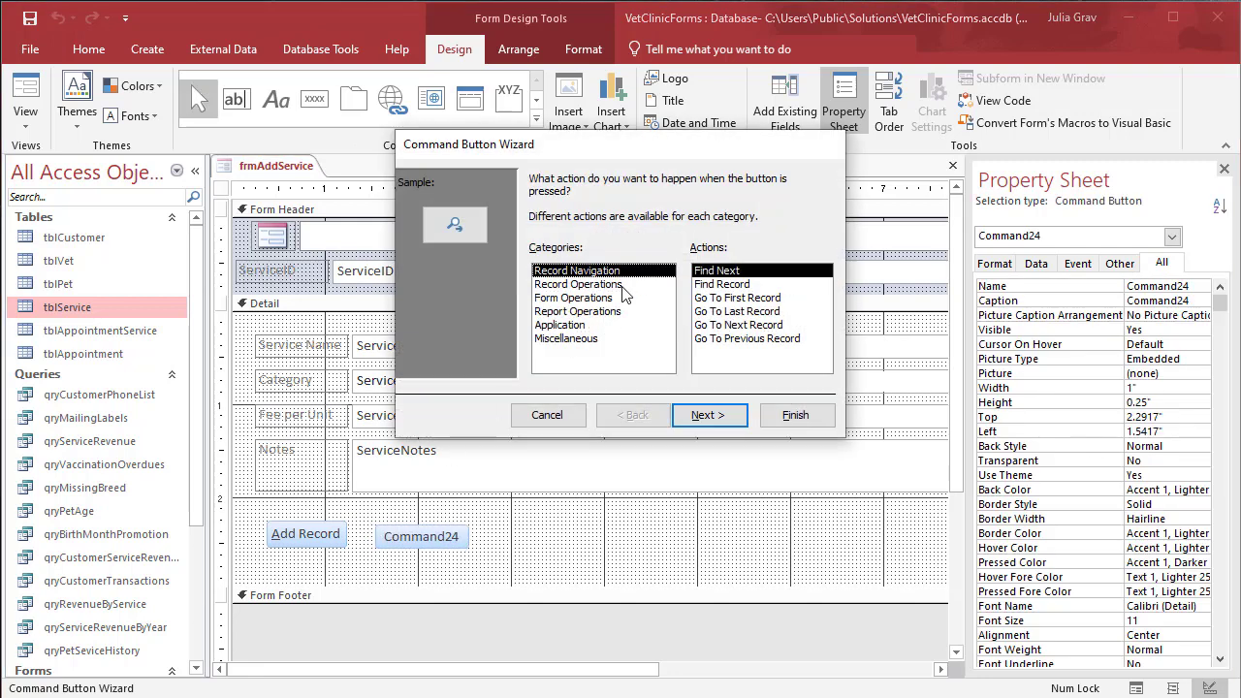
click(625, 291)
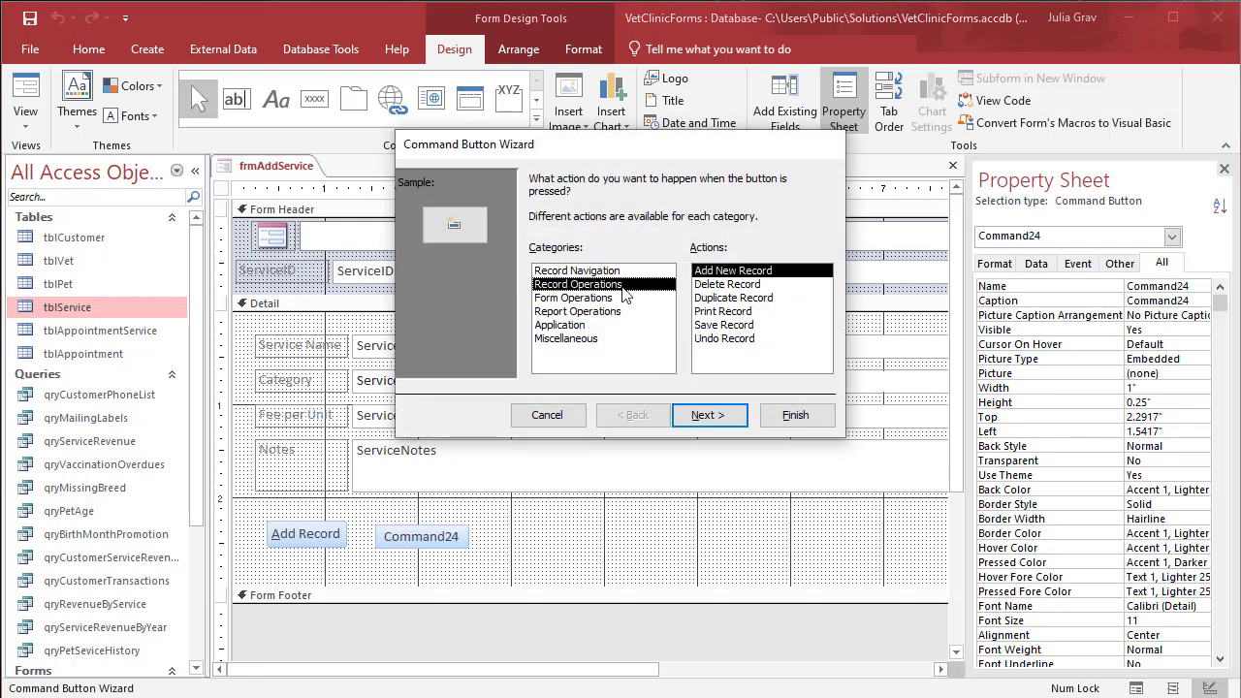
click(710, 327)
click(708, 415)
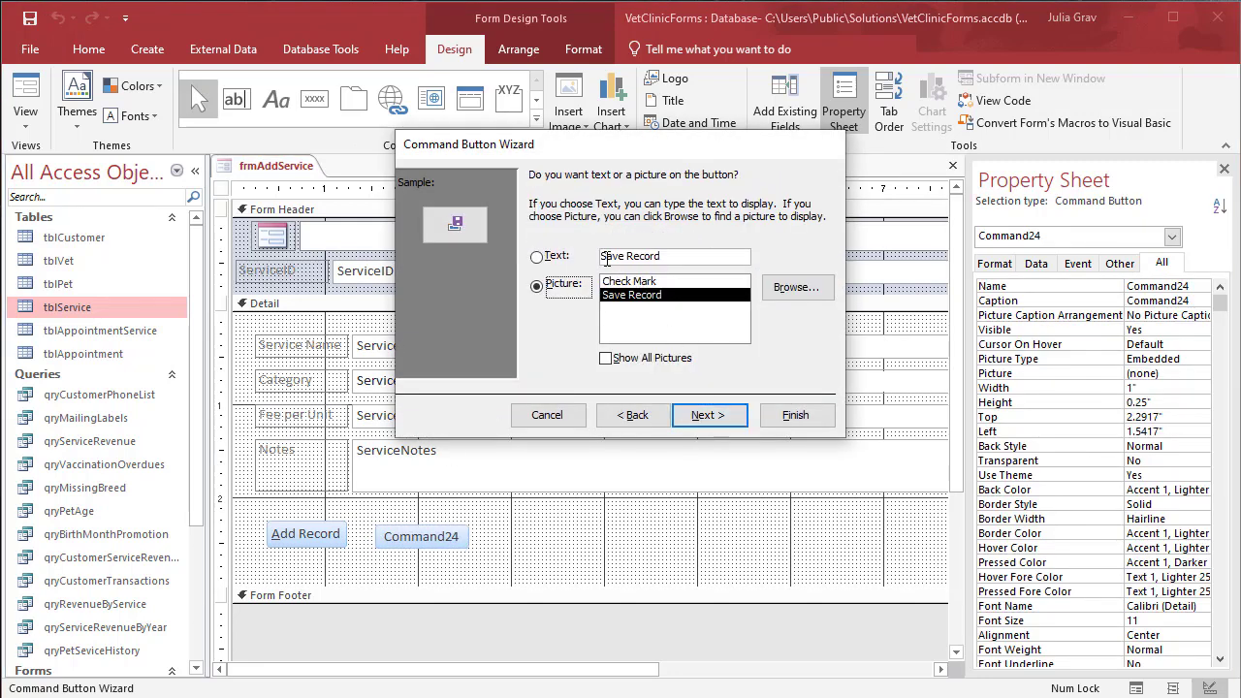
Step: Give the second command button the text caption "&Save Record" and the name "Save Record", completing the wizard
click(604, 258)
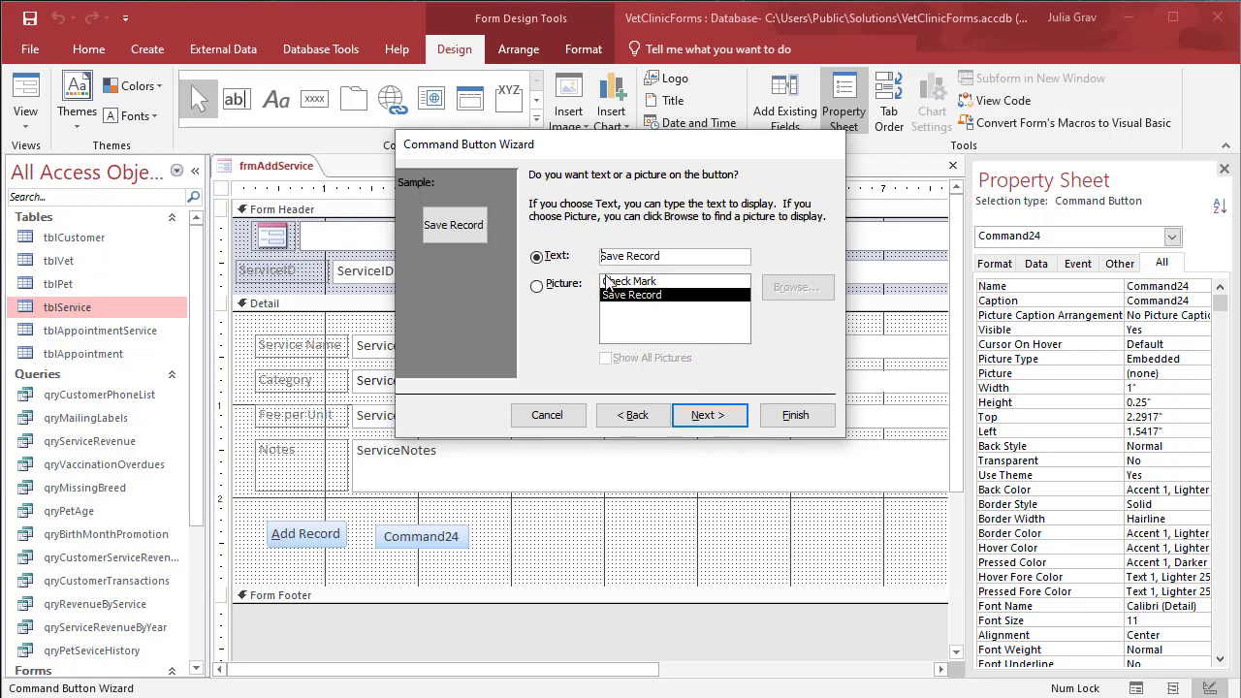
text(&)
click(702, 417)
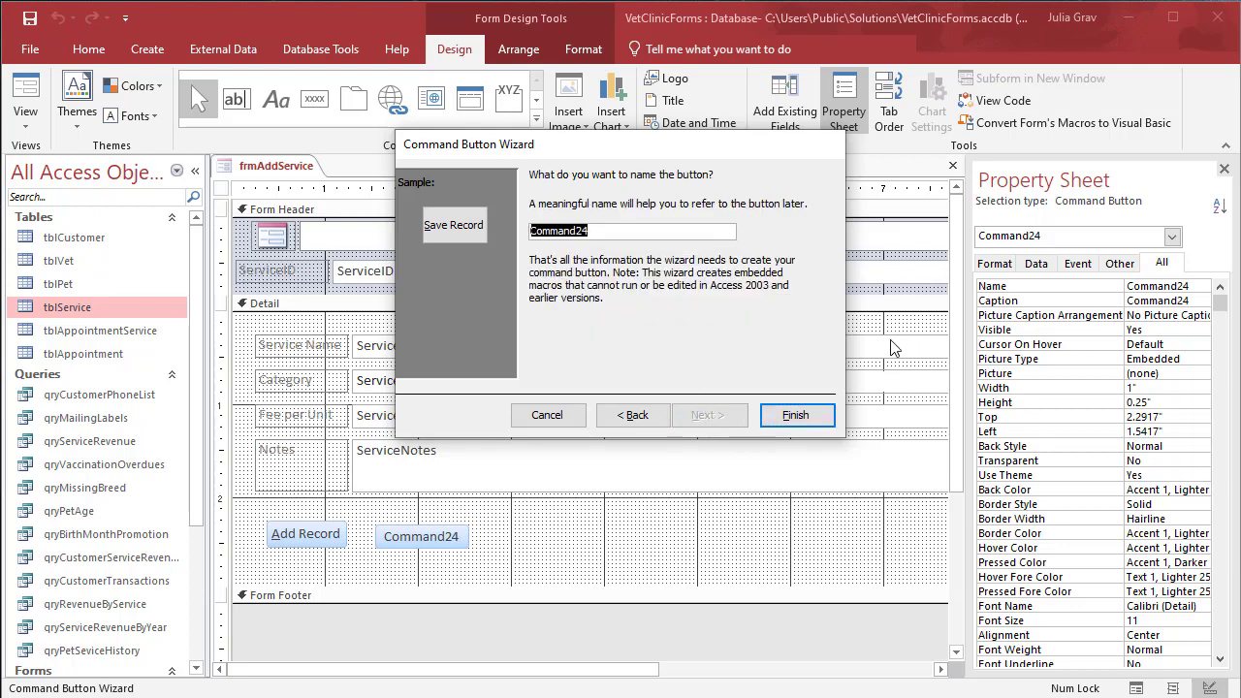
text(Save Record)
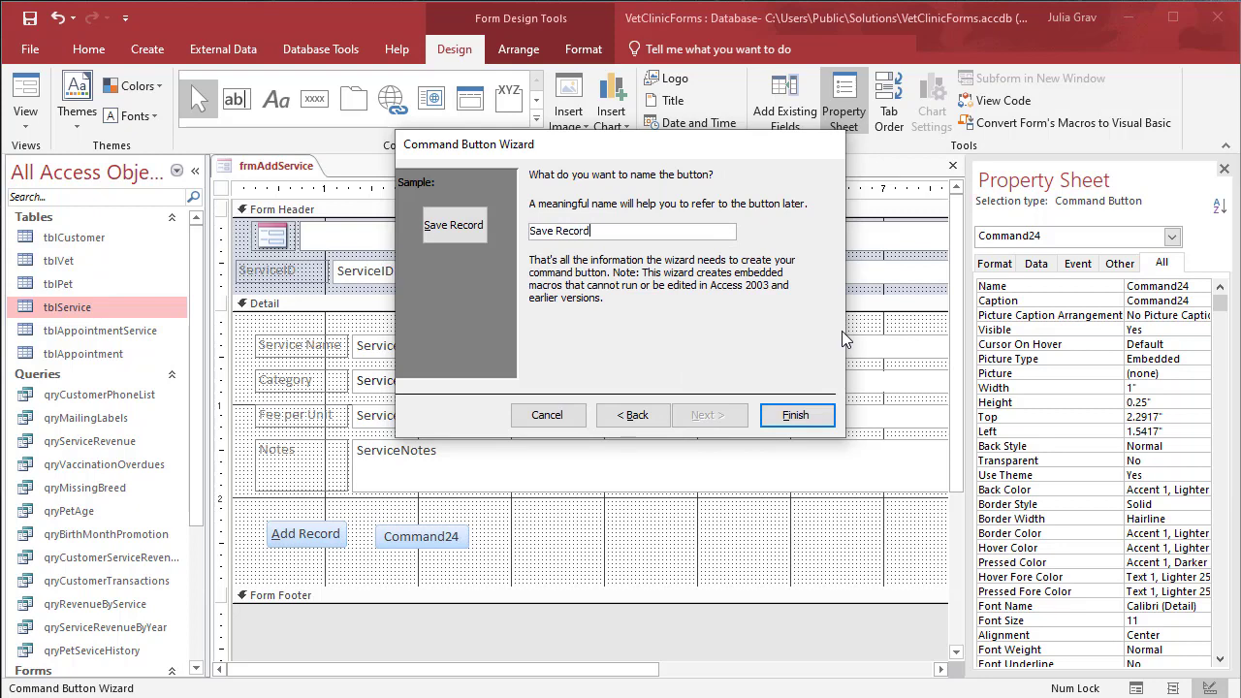
key(Return)
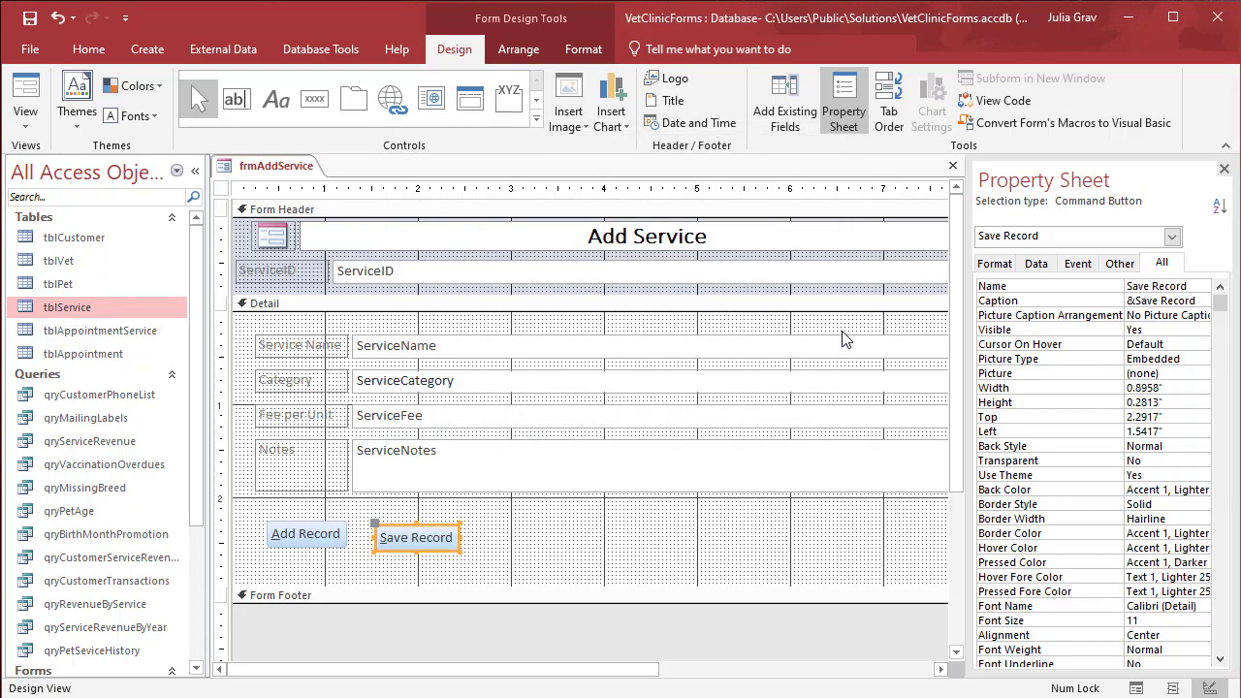
Step: In Form View, start a new service record with the service name "Cleaning" and the category Grooming
right_click(291, 171)
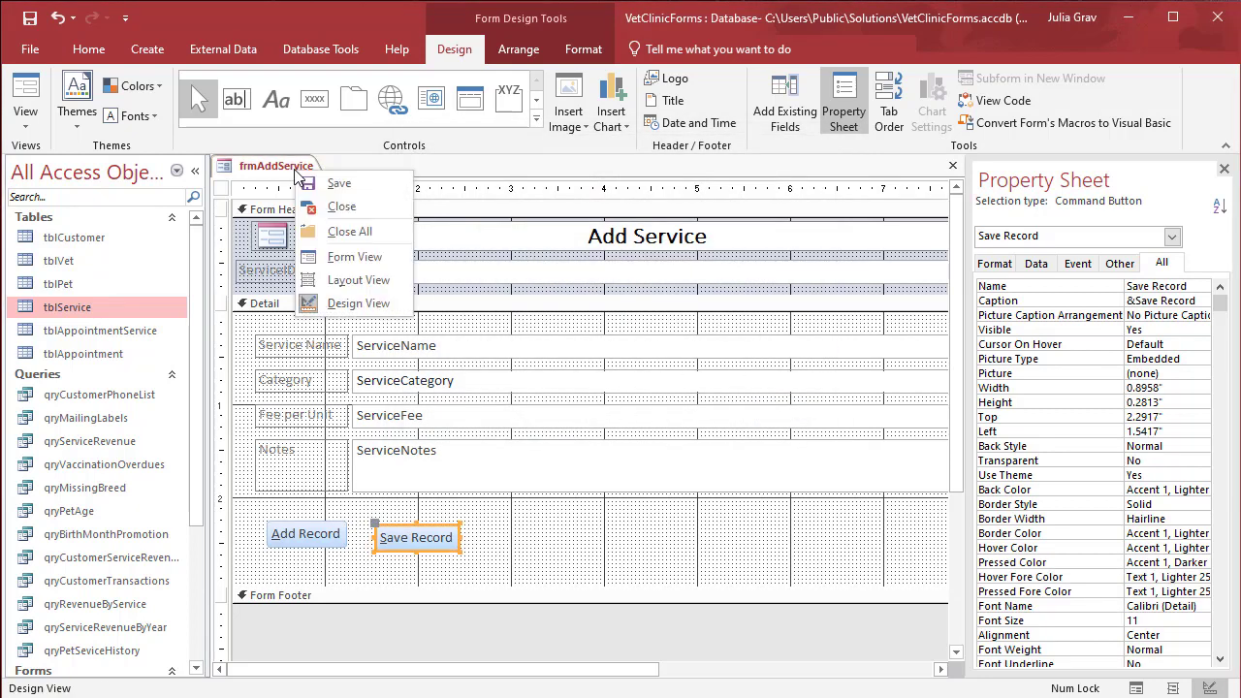
click(334, 255)
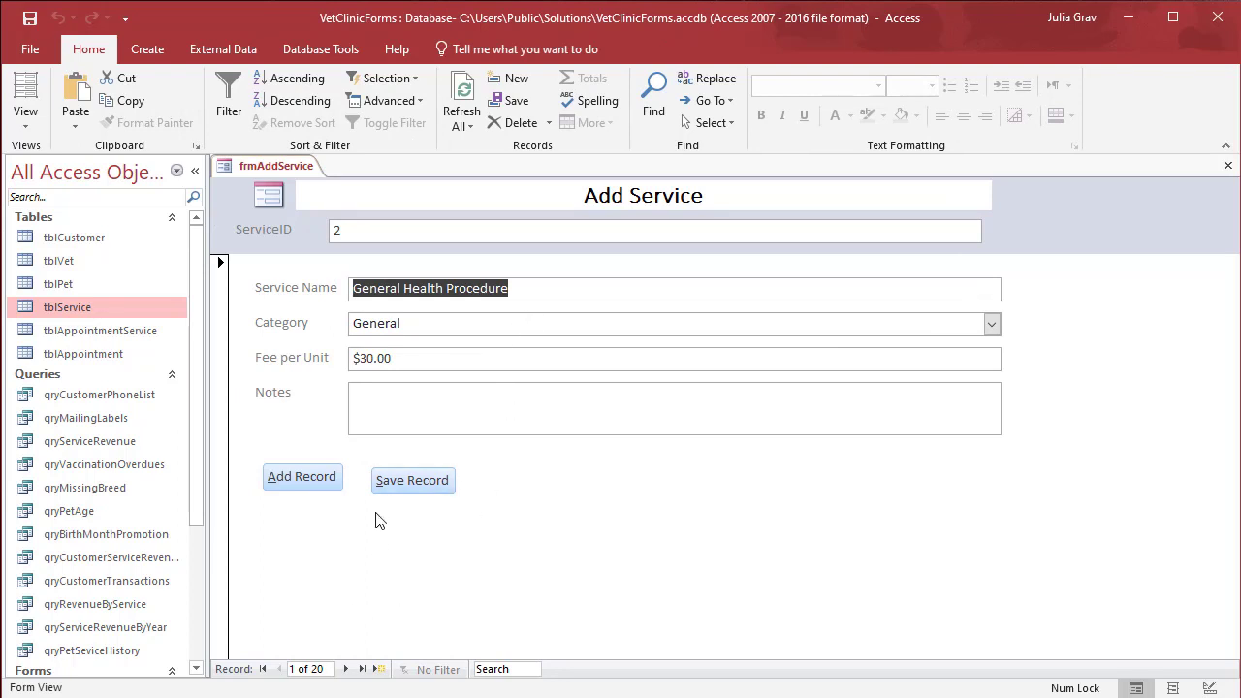
key(ctrl+plus)
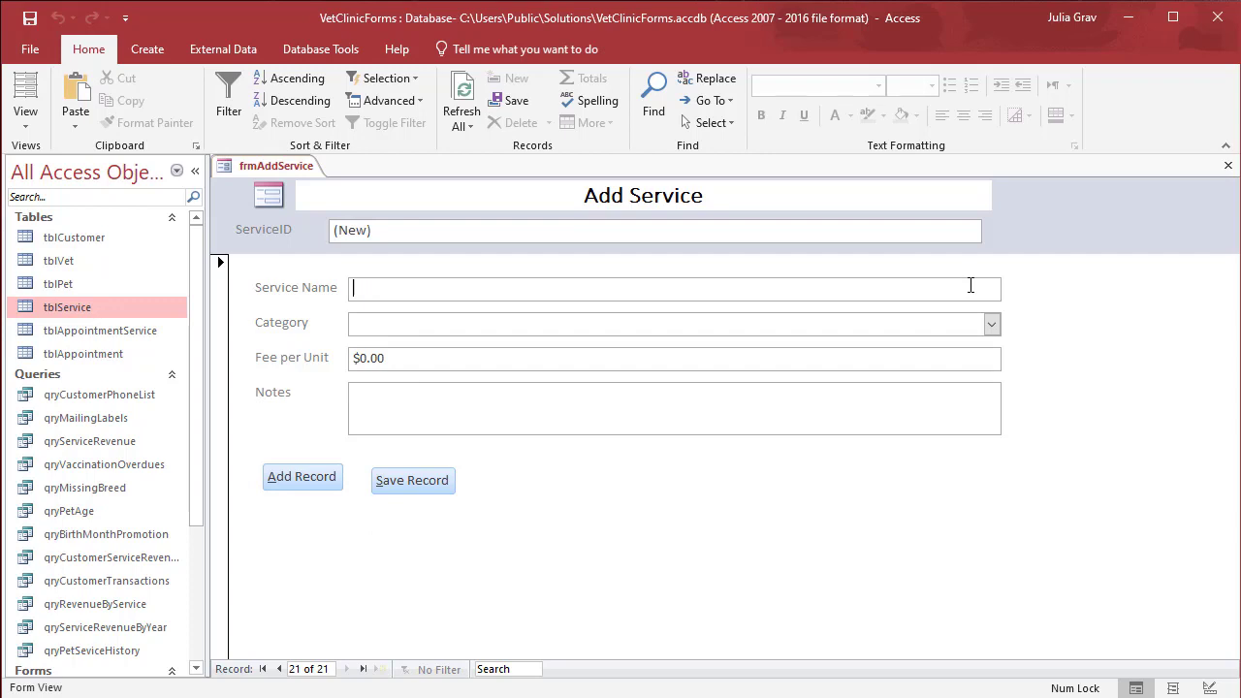
text(Cleaning)
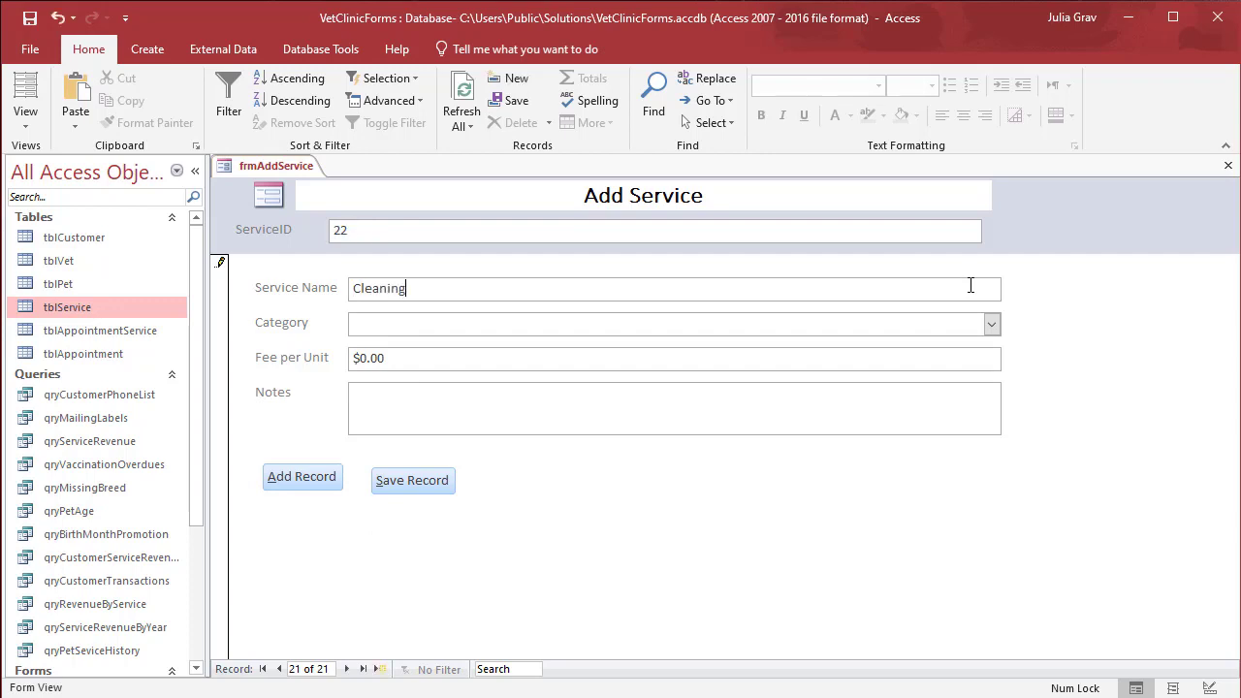
click(991, 324)
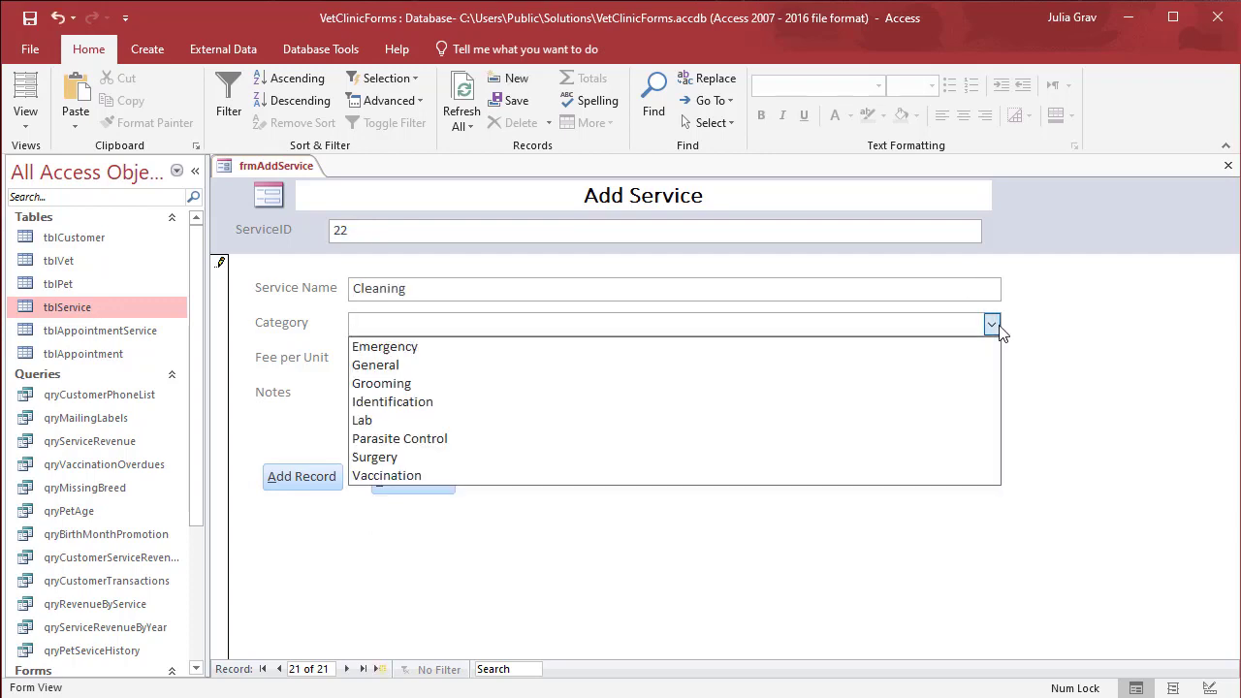
click(690, 384)
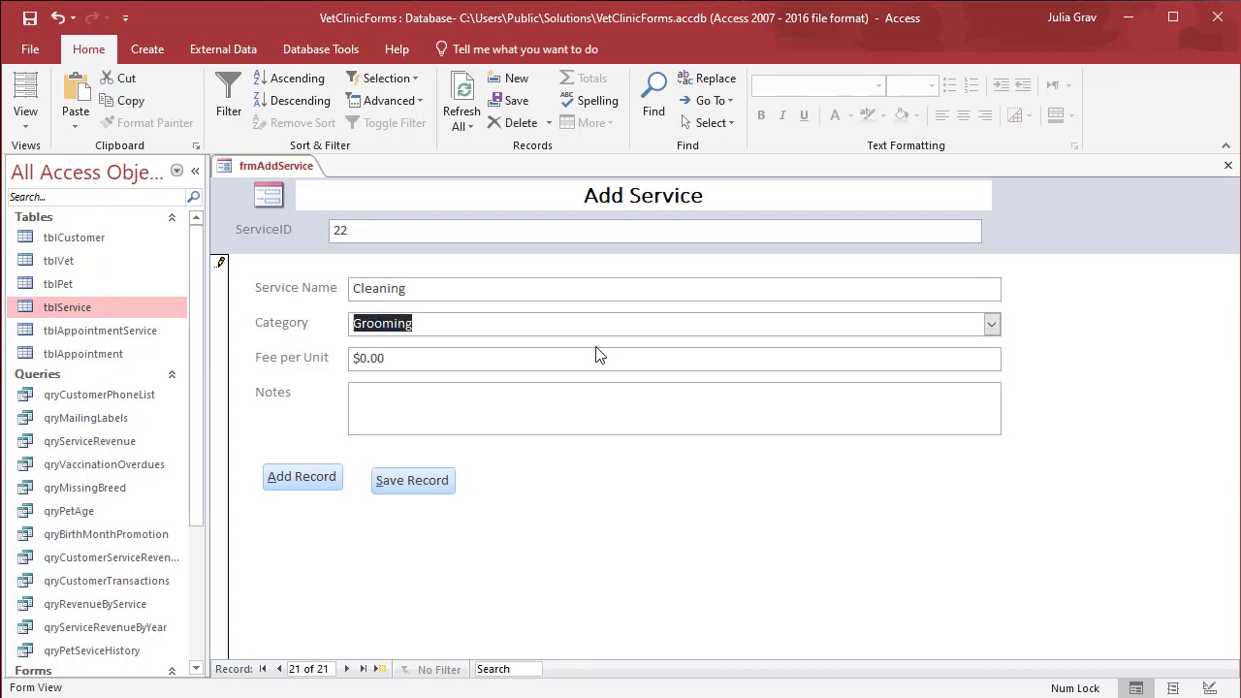
Step: Set the Cleaning service's fee per unit to 50, enter "Some notes" as its notes, and save the record
click(534, 360)
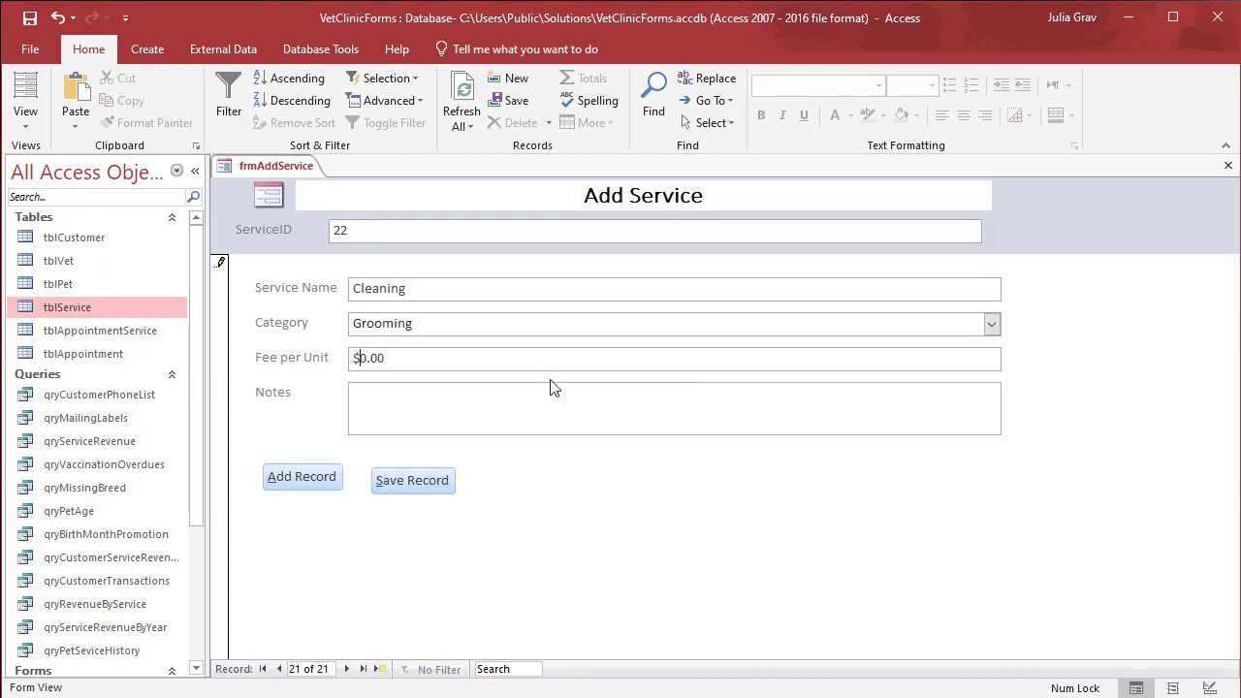
text(50)
key(Tab)
text(Some n)
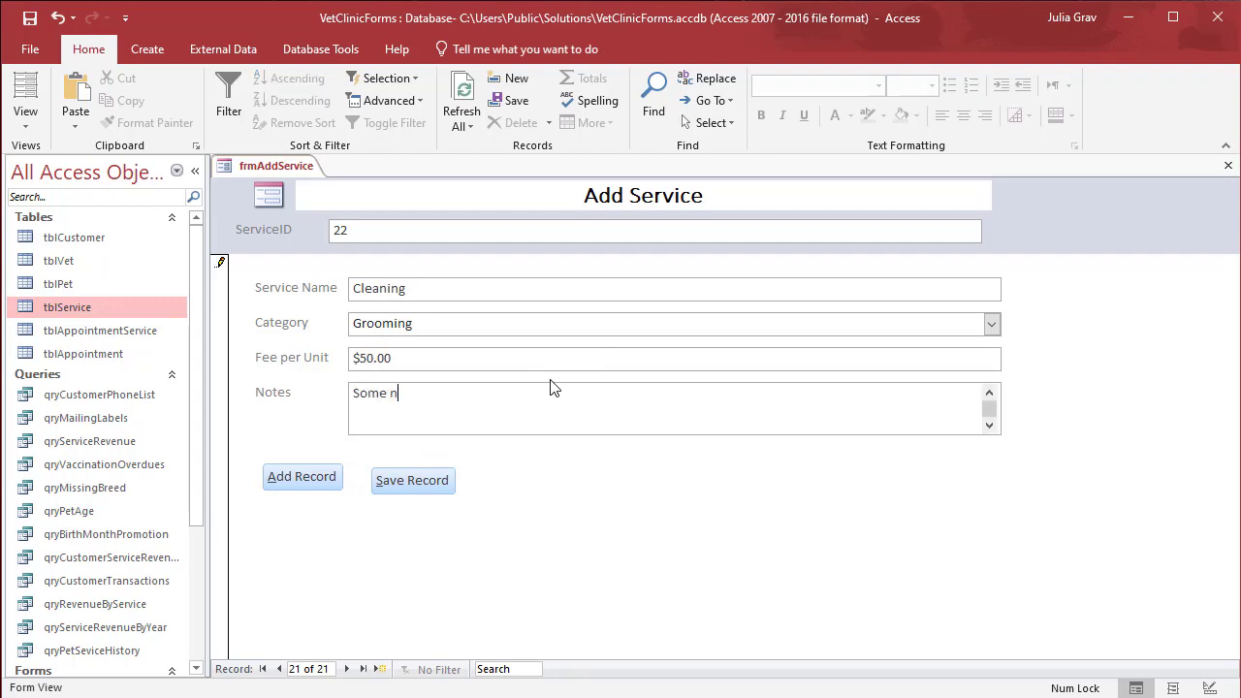
text(otes)
key(alt+s)
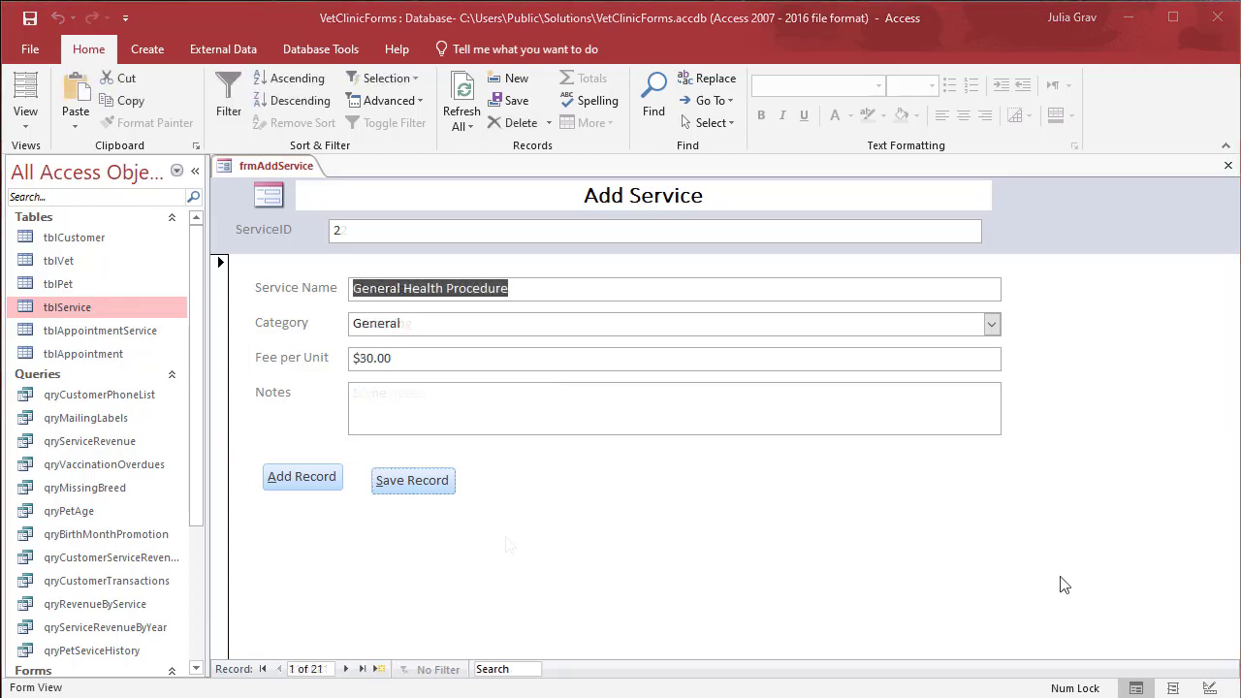
Step: In Design View, select the Add Record and Save Record buttons together and align their top edges
right_click(243, 164)
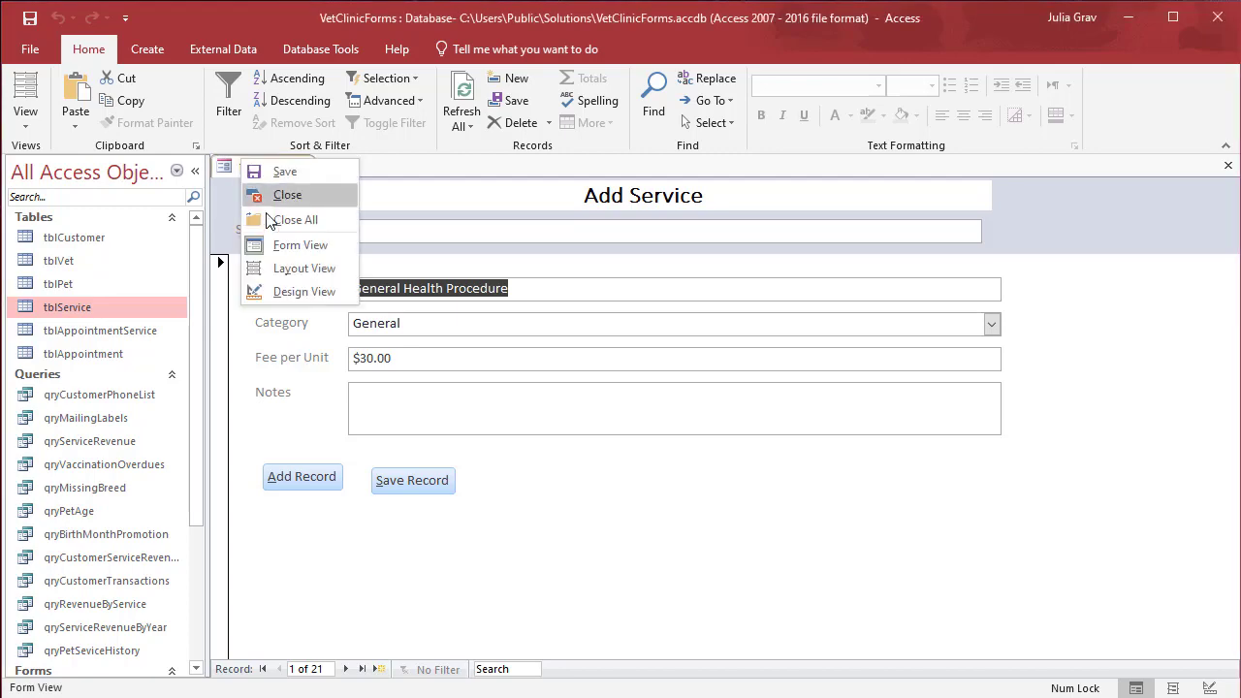
click(269, 288)
click(519, 50)
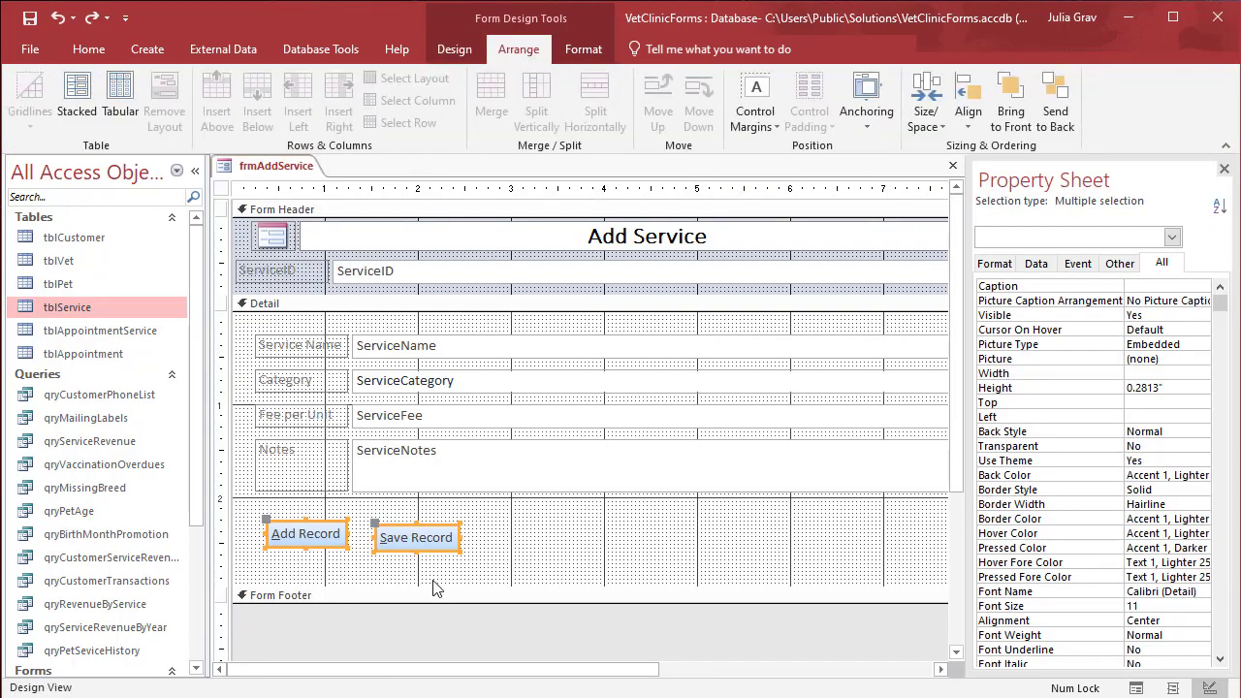
click(459, 538)
click(459, 539)
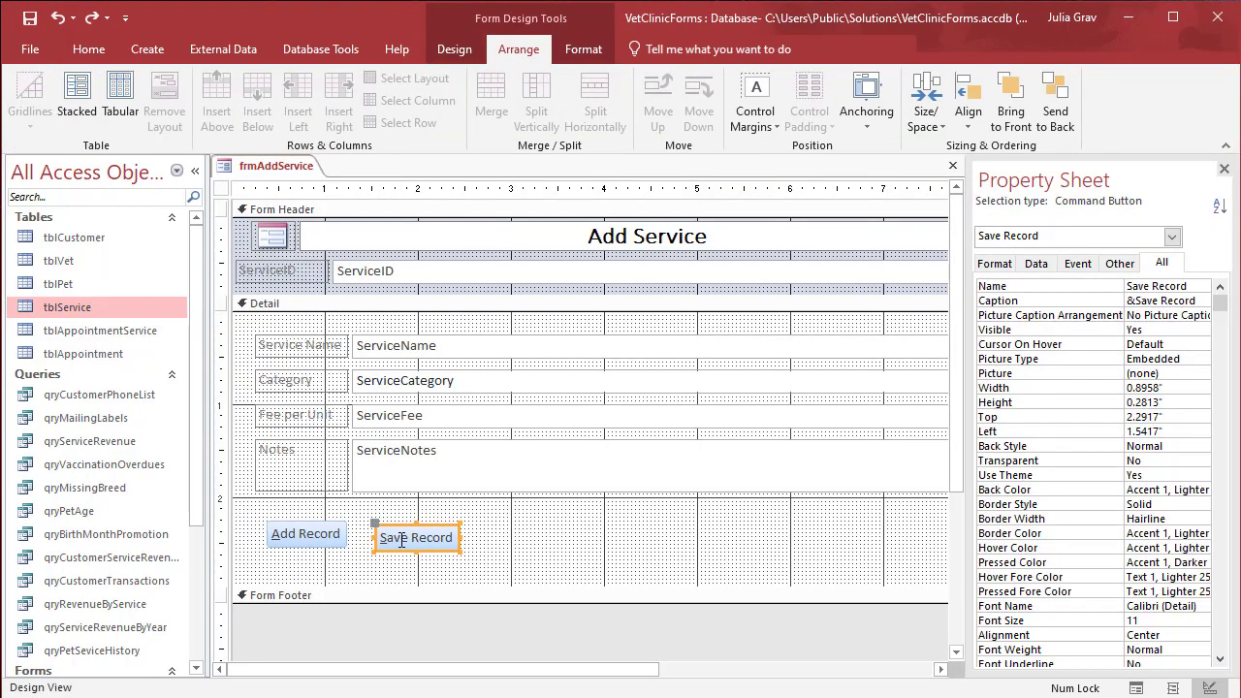
shift+click(330, 545)
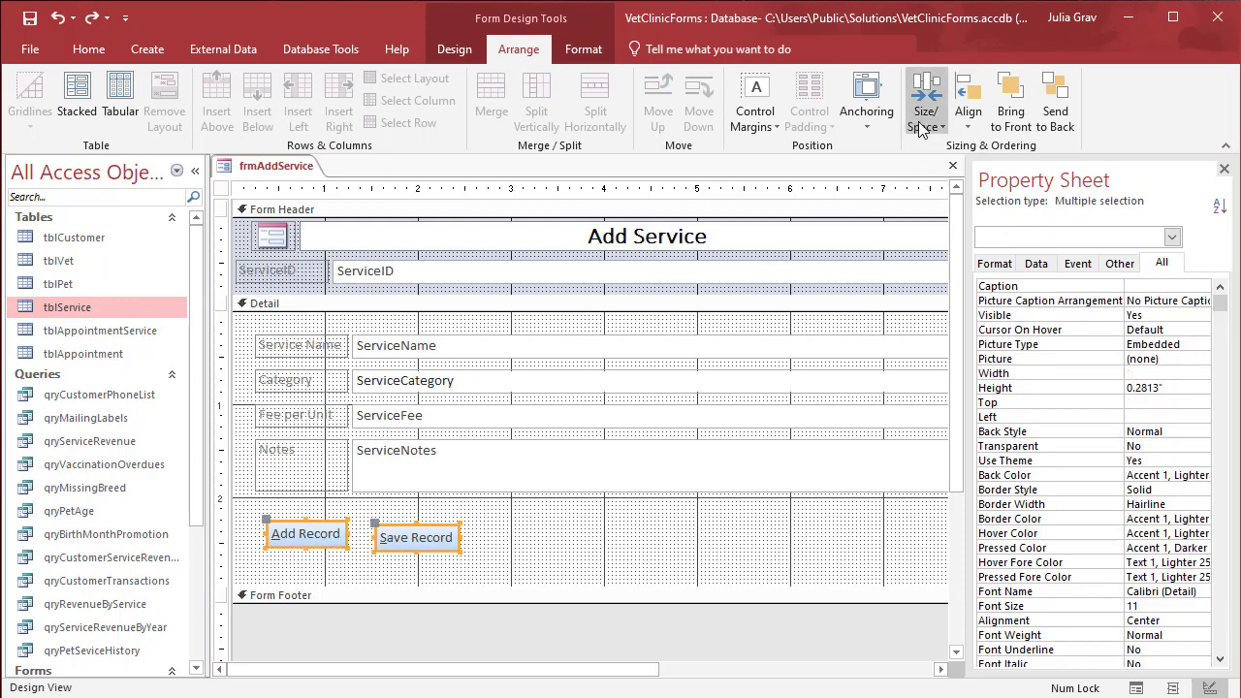
click(962, 124)
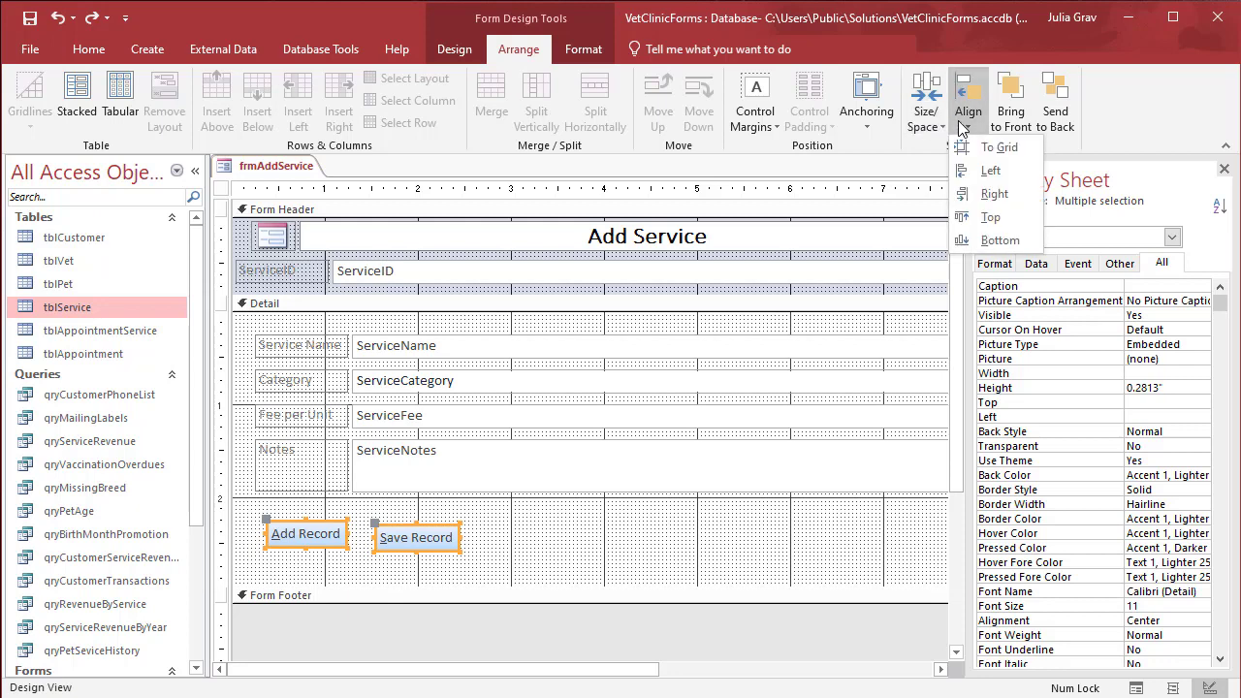
click(989, 217)
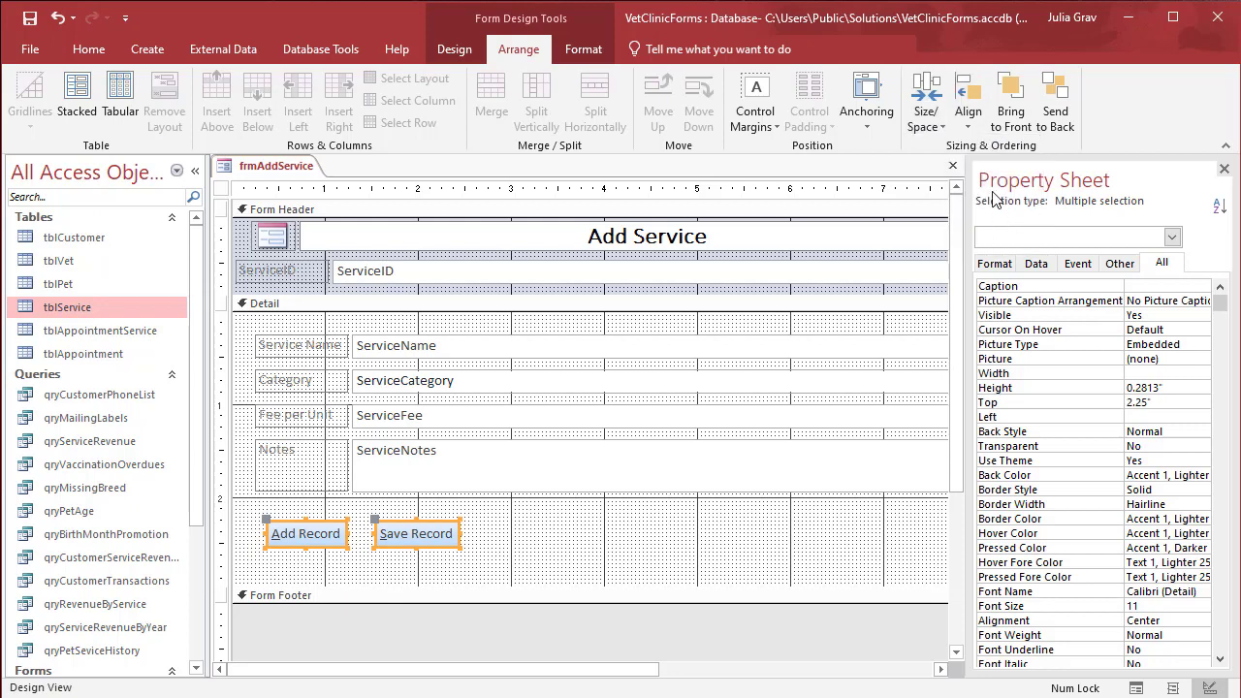
Step: Align the two selected buttons to the right and move them together just below the right end of the ServiceNotes field
click(969, 124)
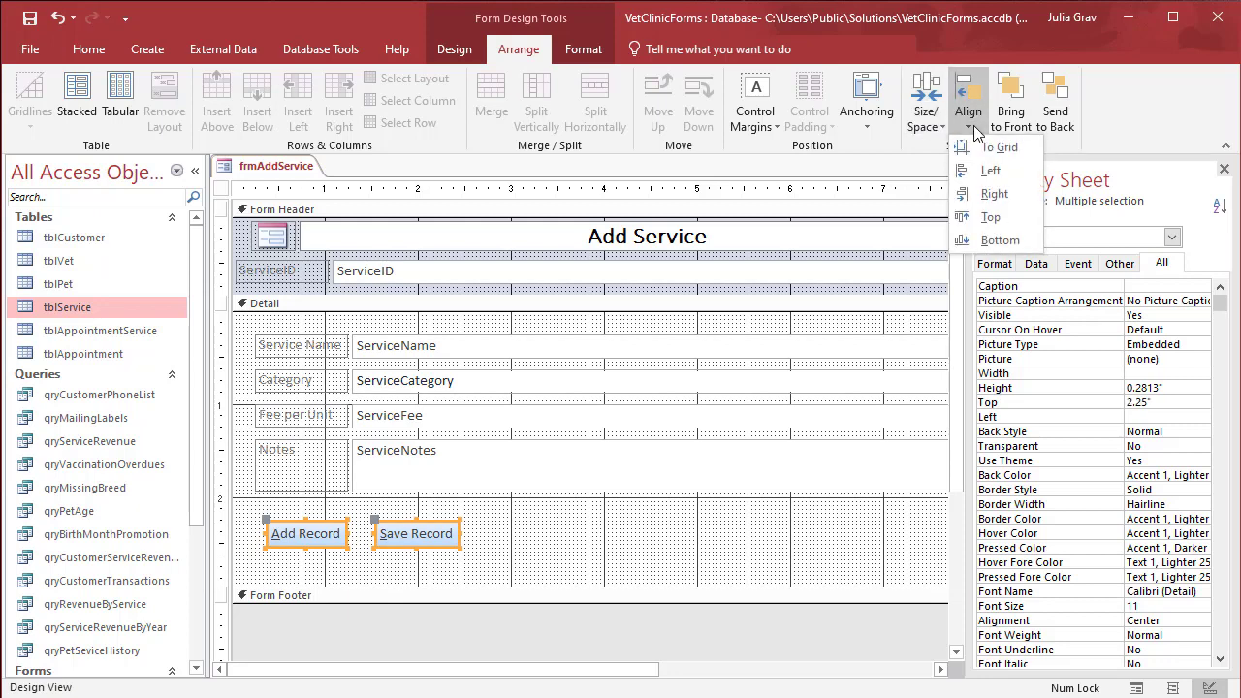
click(986, 194)
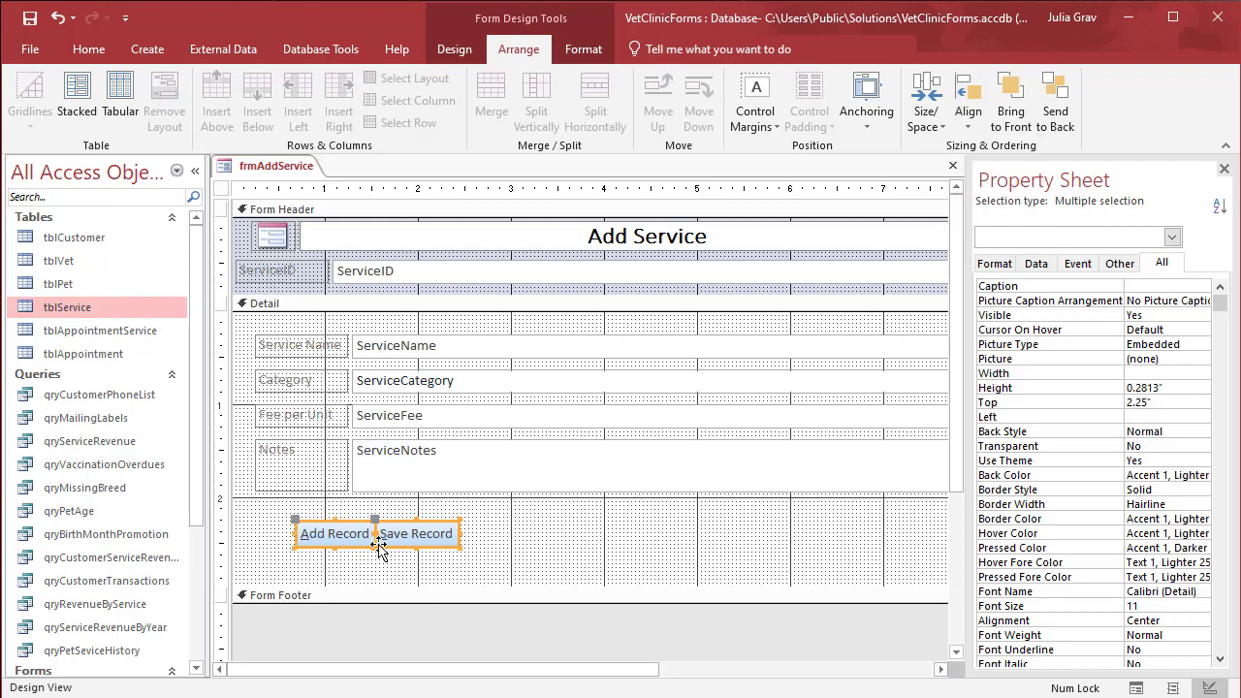
drag(363, 539, 908, 515)
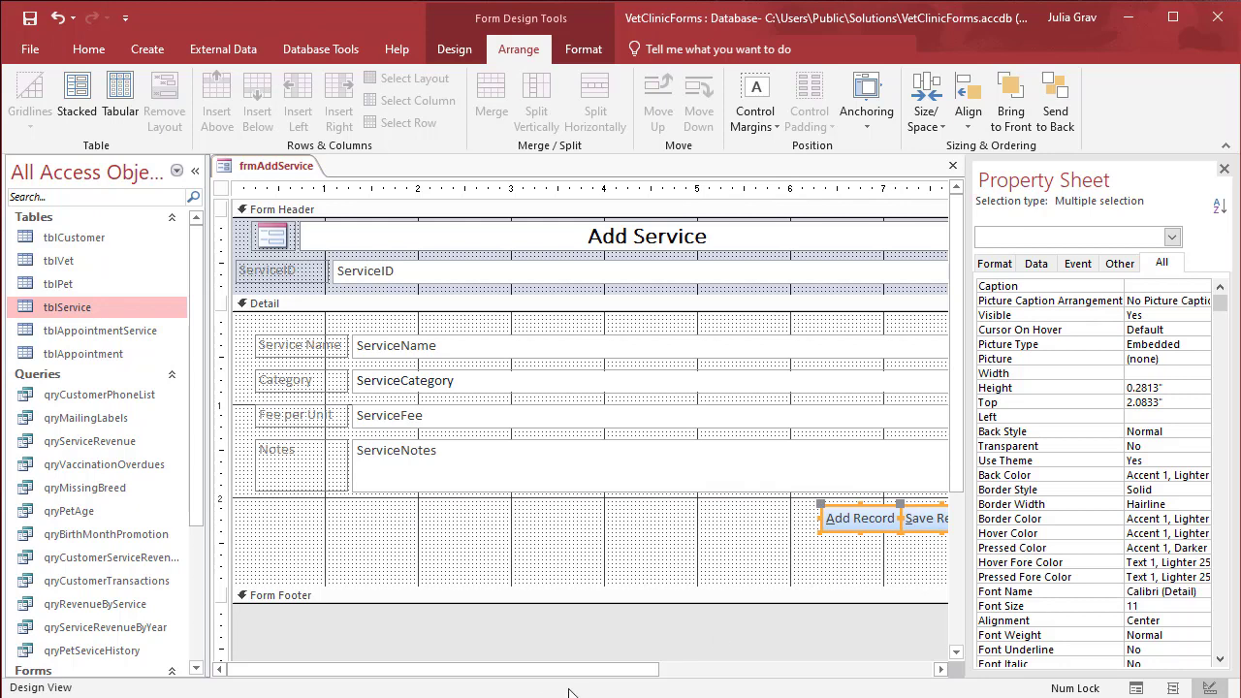
Step: Increase the horizontal spacing between the Add Record and Save Record buttons by two increments
click(918, 139)
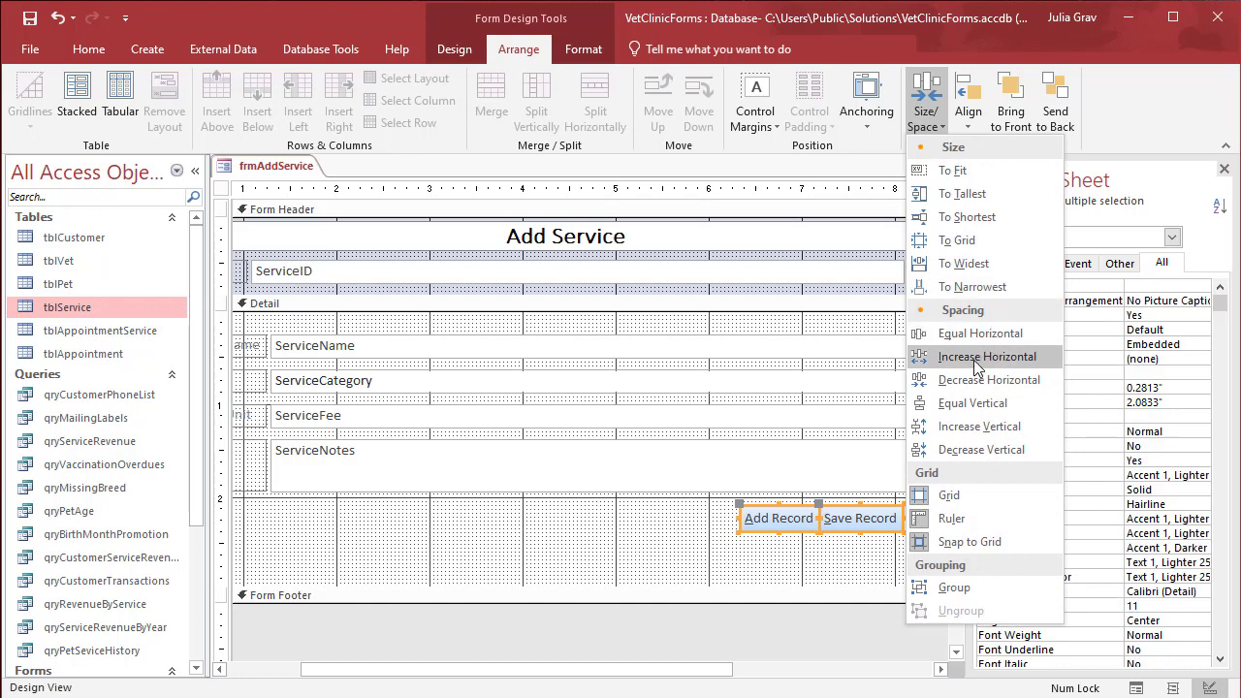
click(976, 359)
click(926, 102)
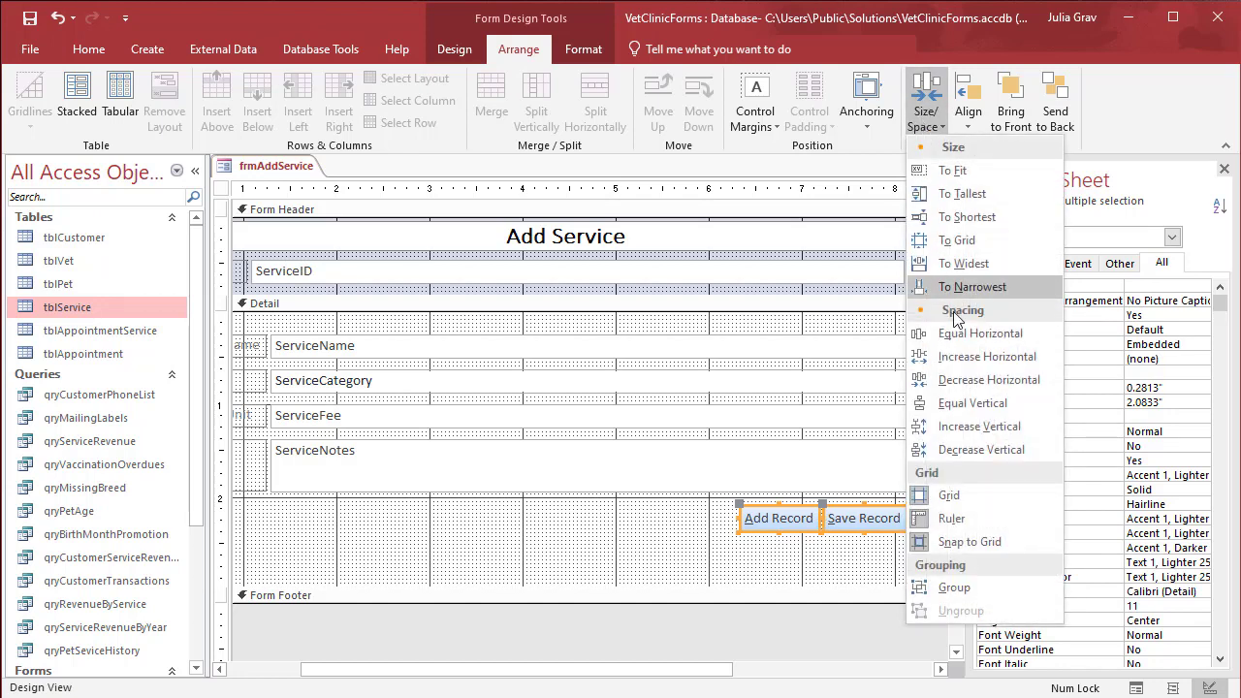
click(955, 357)
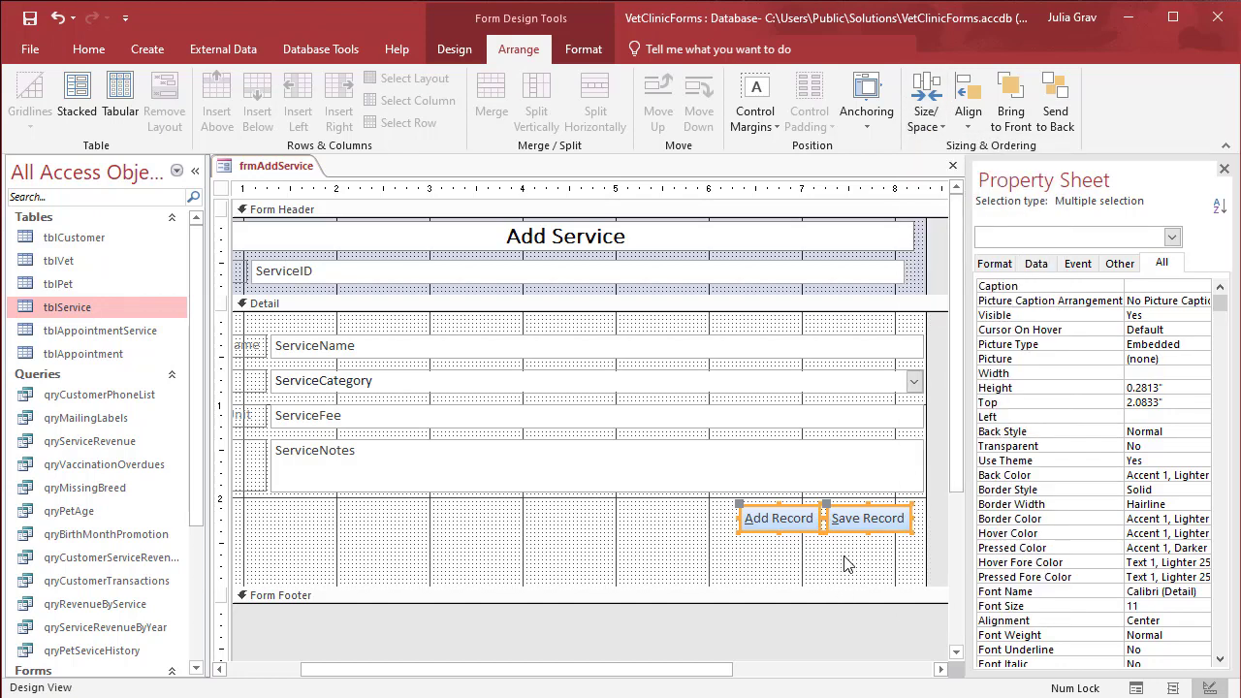
Step: Deselect the buttons and save the frmAddService form
click(786, 579)
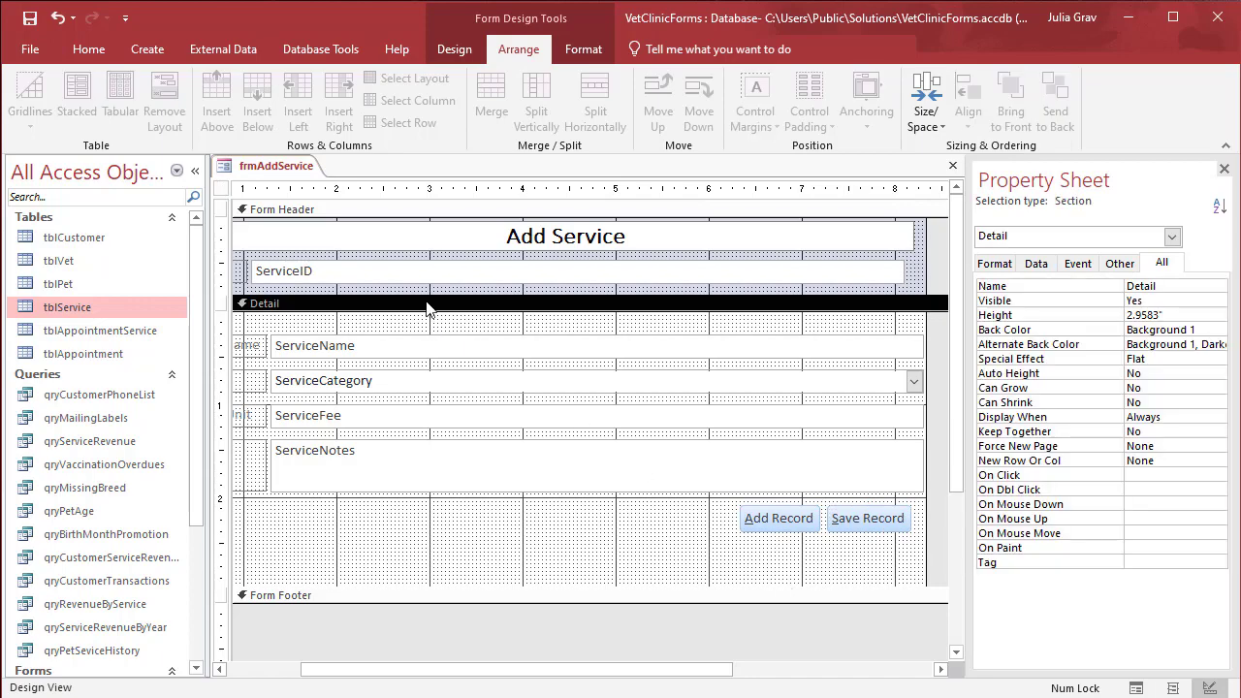
right_click(296, 171)
click(319, 186)
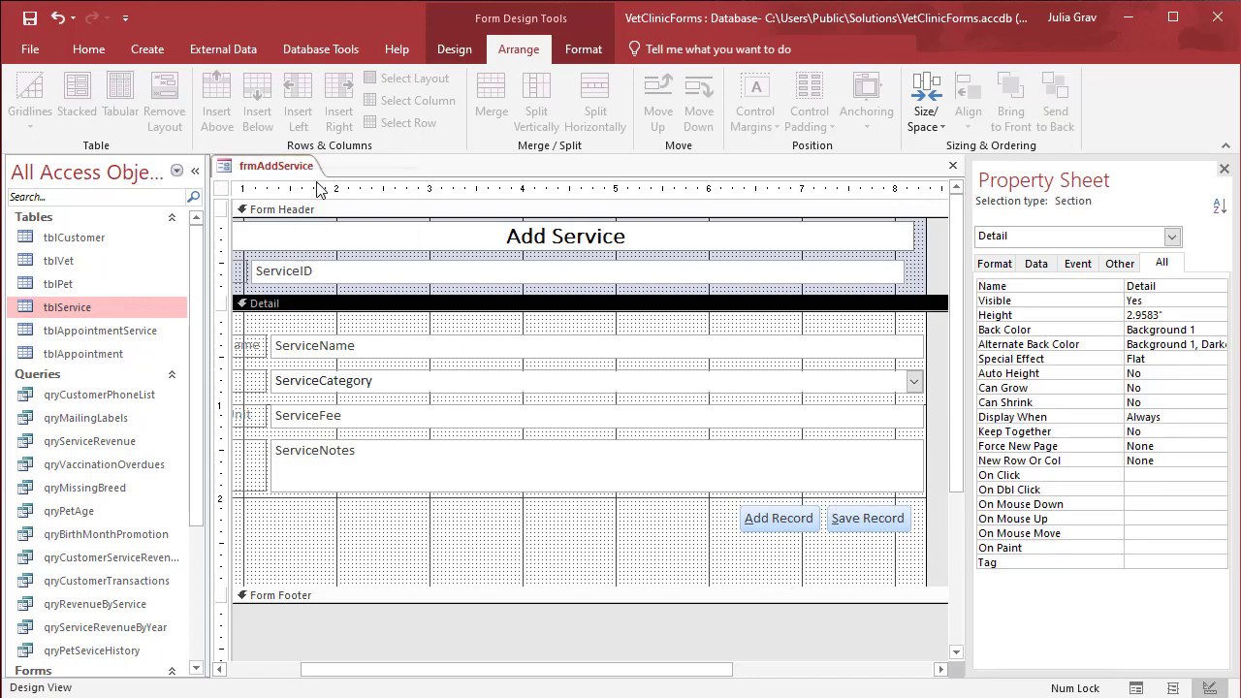